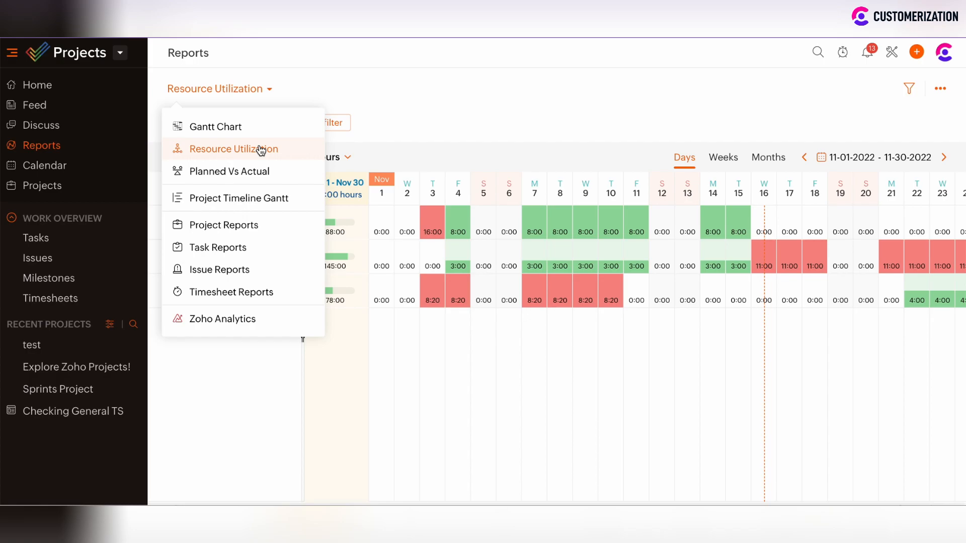
- Open the Resource Utilization report to view the users' allocated hours by day
click(261, 149)
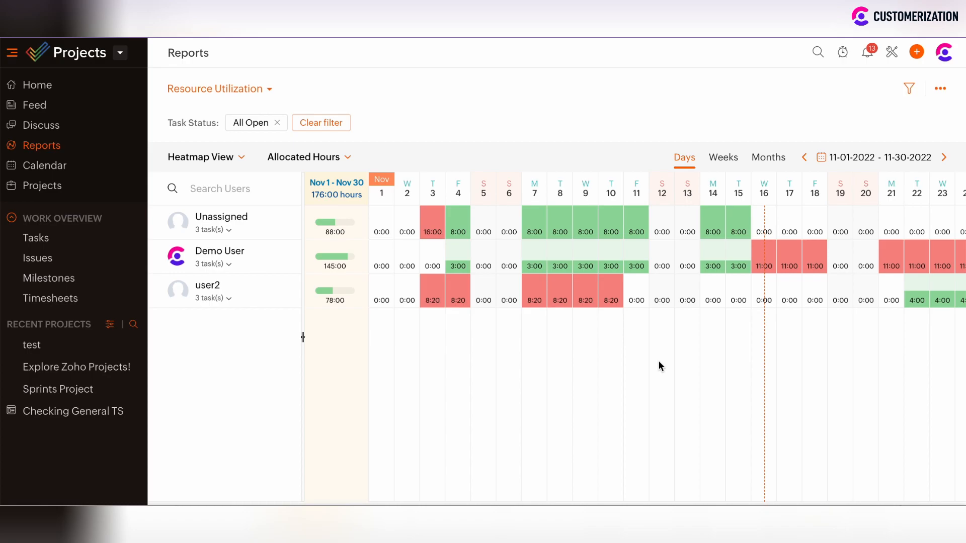
mouse_move(458, 225)
- Check the business hours in the portal's date and time settings, and close the setup
click(892, 53)
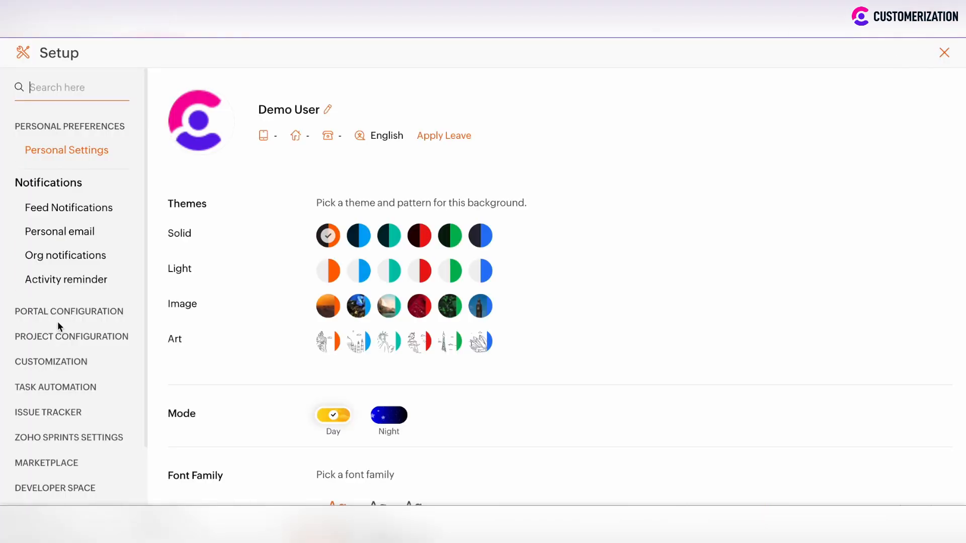
click(44, 312)
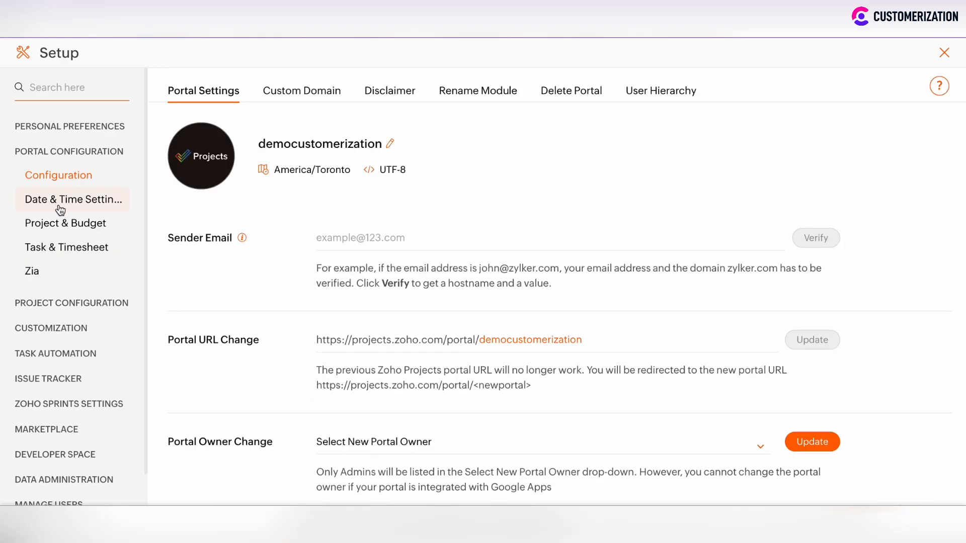
click(64, 206)
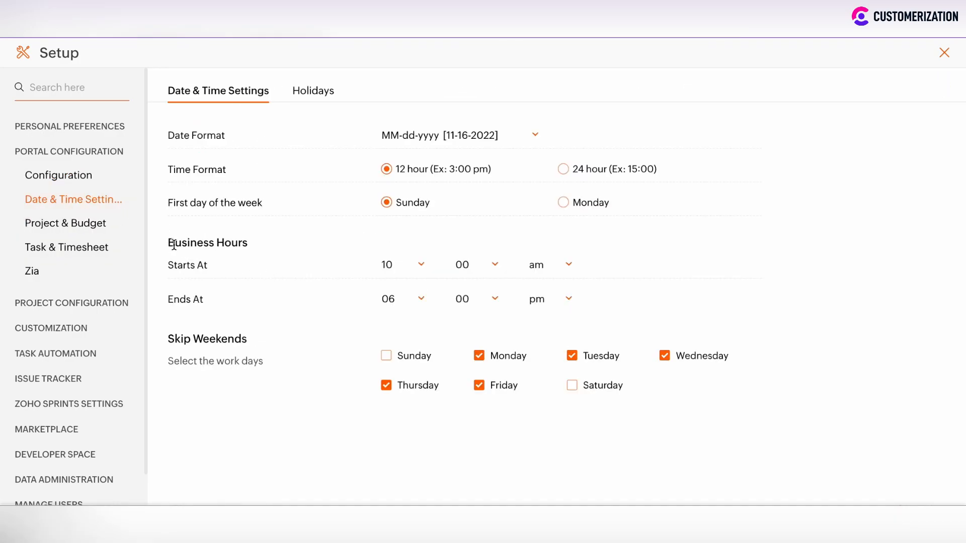
drag(168, 247, 248, 244)
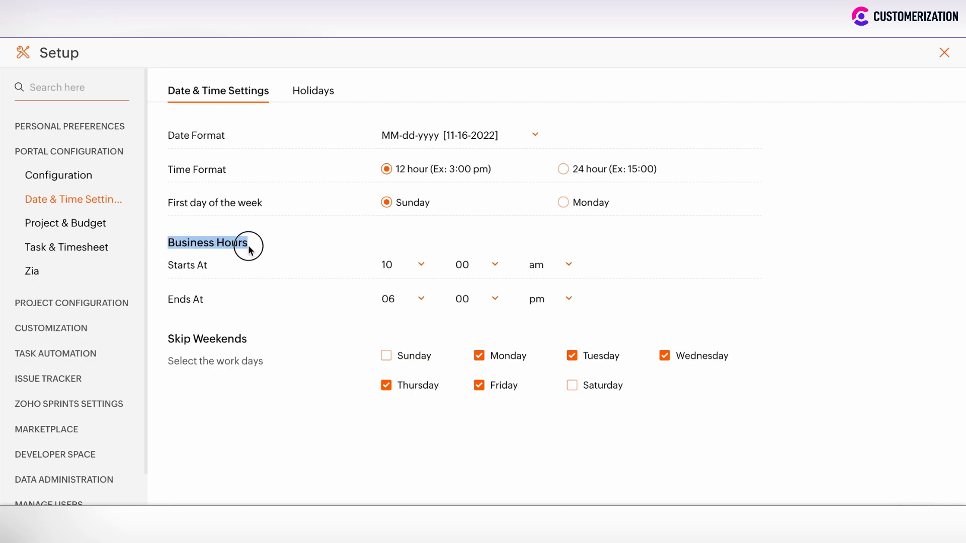
click(252, 280)
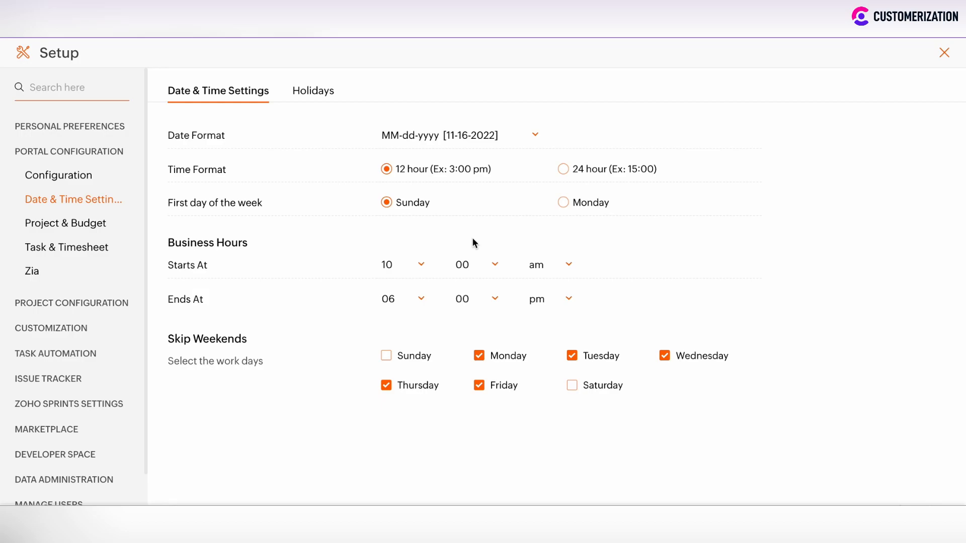
click(944, 53)
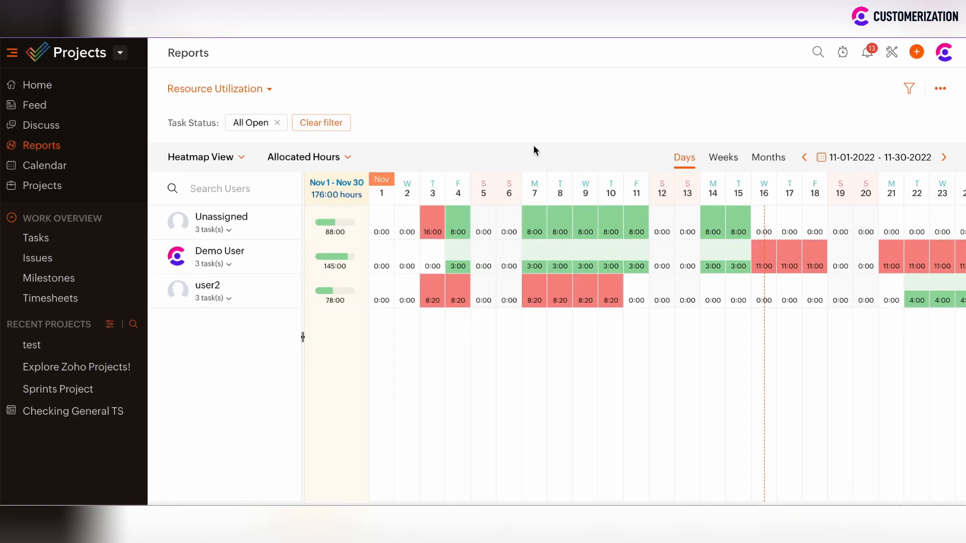
- Start a new task for Demo User on November 4 in the Explore Zoho Projects! project, named Test Task
mouse_move(459, 227)
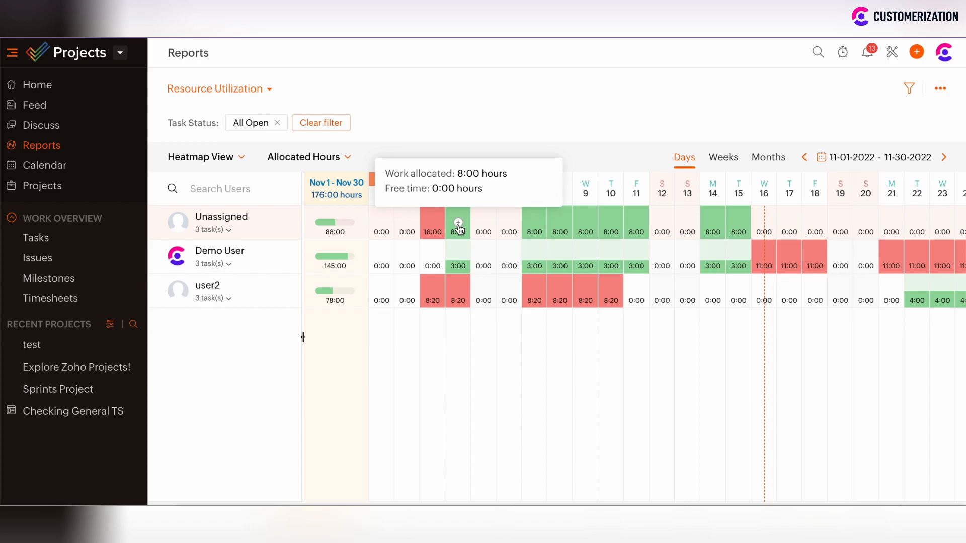
mouse_move(460, 260)
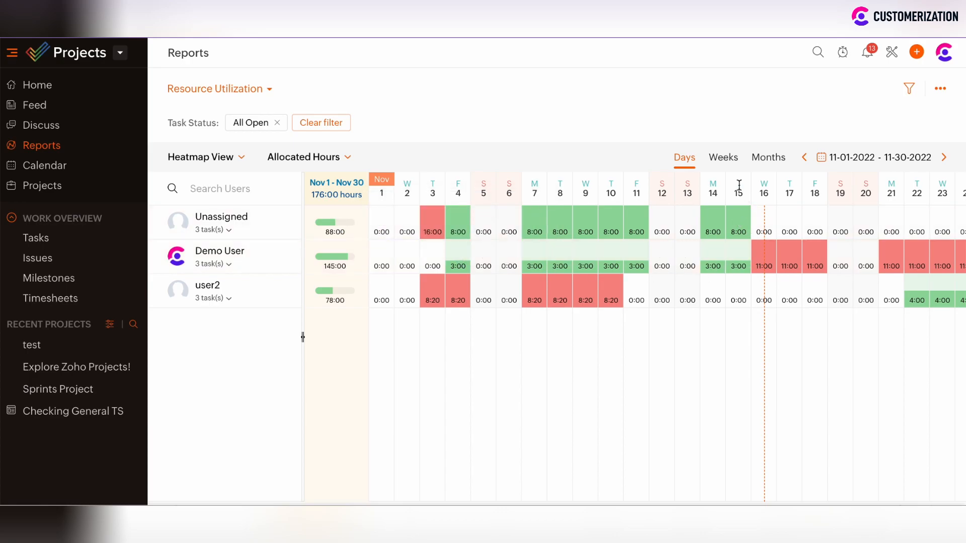
click(459, 257)
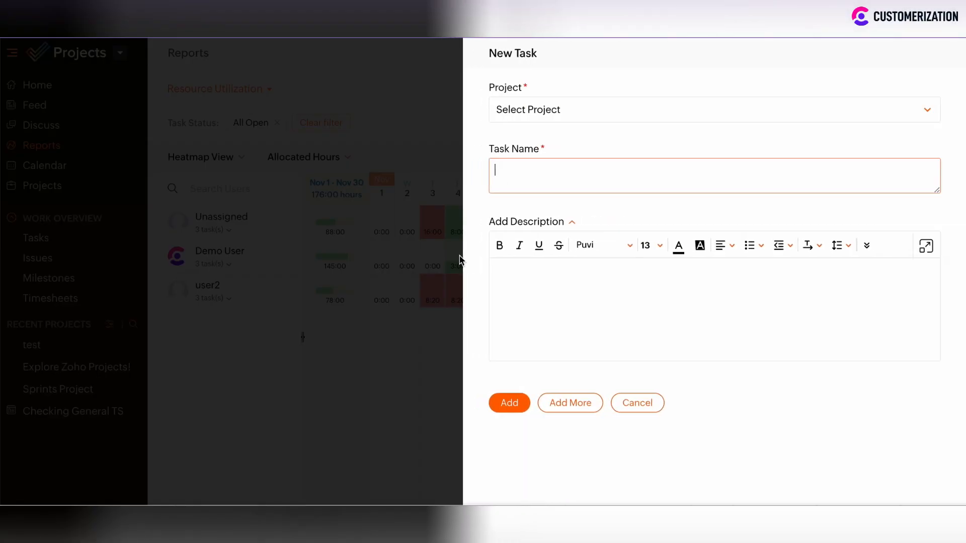
click(538, 108)
click(552, 243)
click(500, 170)
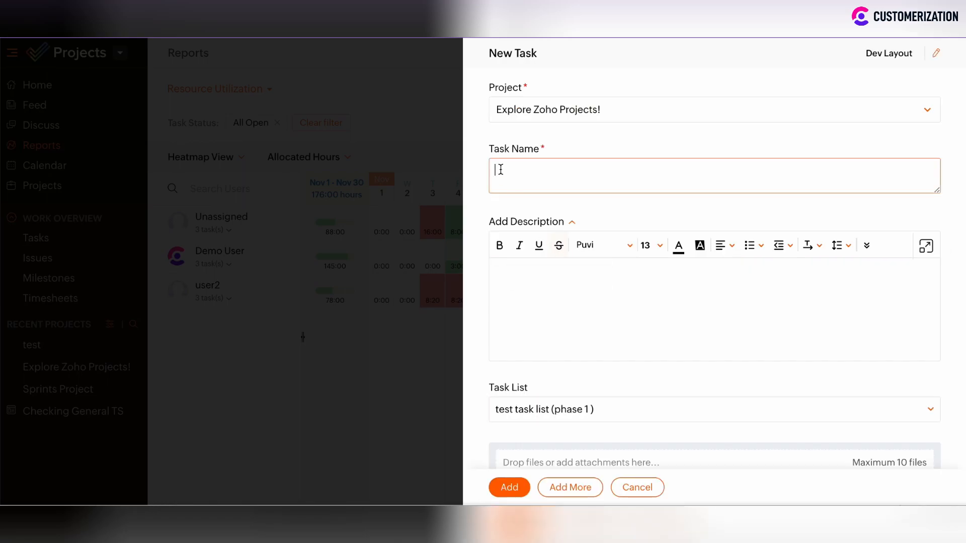
text(Tes)
key(BackSpace)
text(st Task)
- Review Demo User's daily allocation in the task's start date calendar and select November 4, 2022
scroll(593, 259, down, 3)
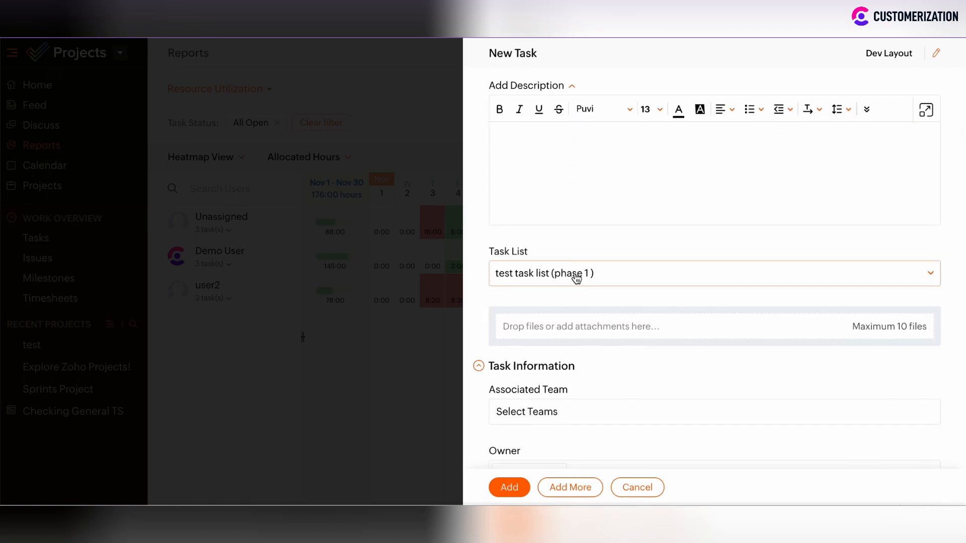
scroll(583, 277, down, 5)
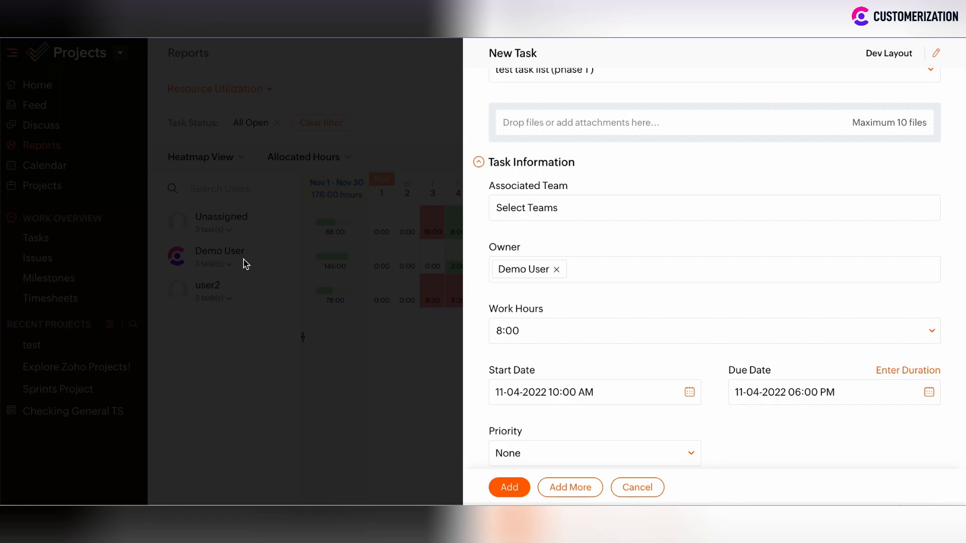
scroll(657, 333, down, 3)
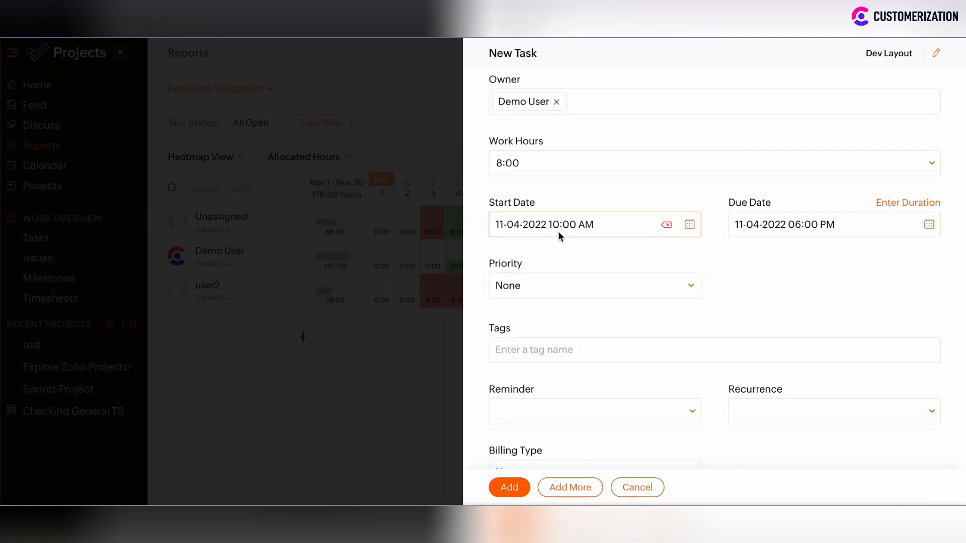
click(578, 225)
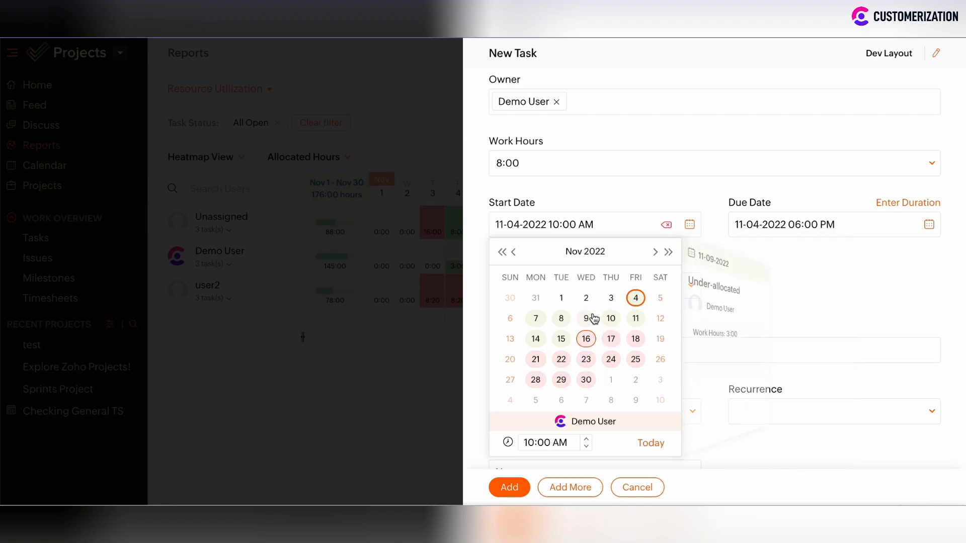
mouse_move(618, 336)
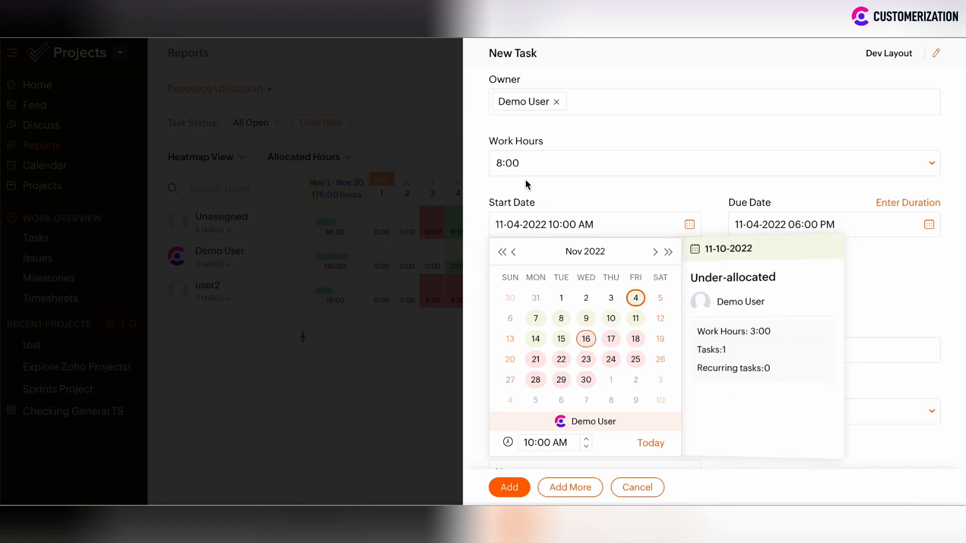
mouse_move(636, 299)
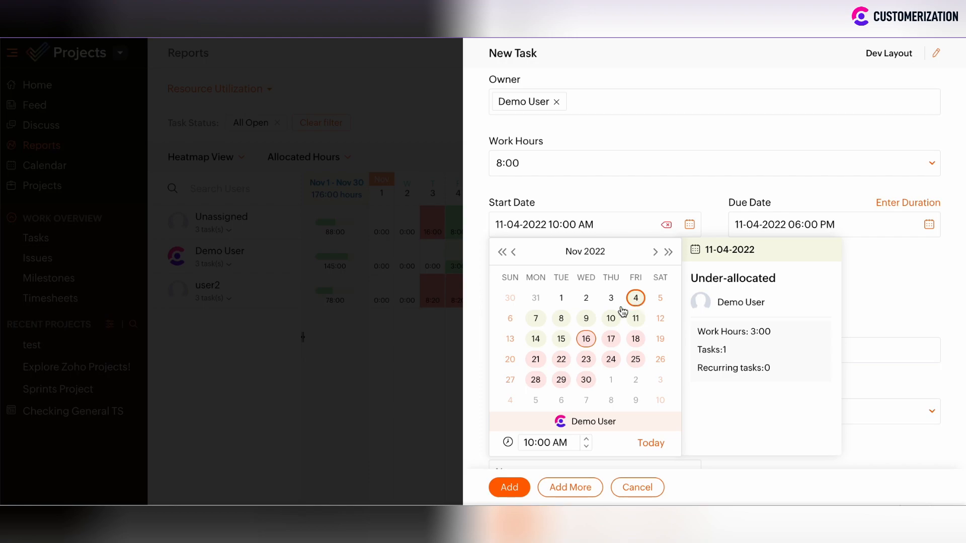
mouse_move(564, 341)
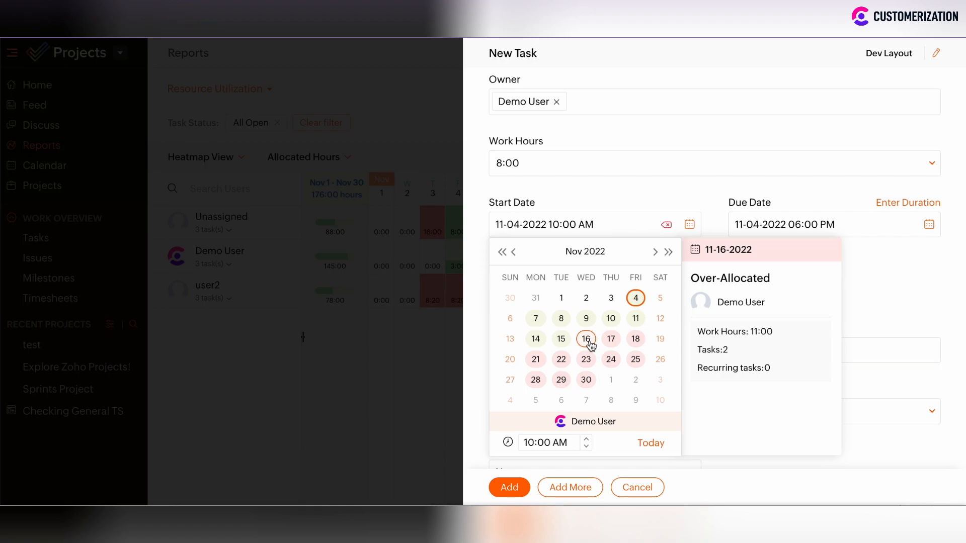
mouse_move(589, 382)
click(636, 299)
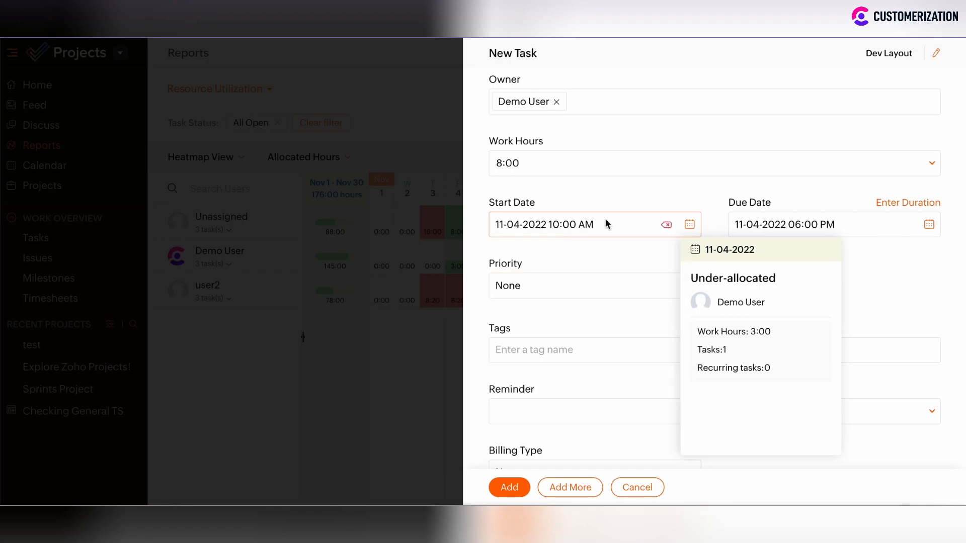
- Set the new task's due date to November 15, 2022
click(842, 223)
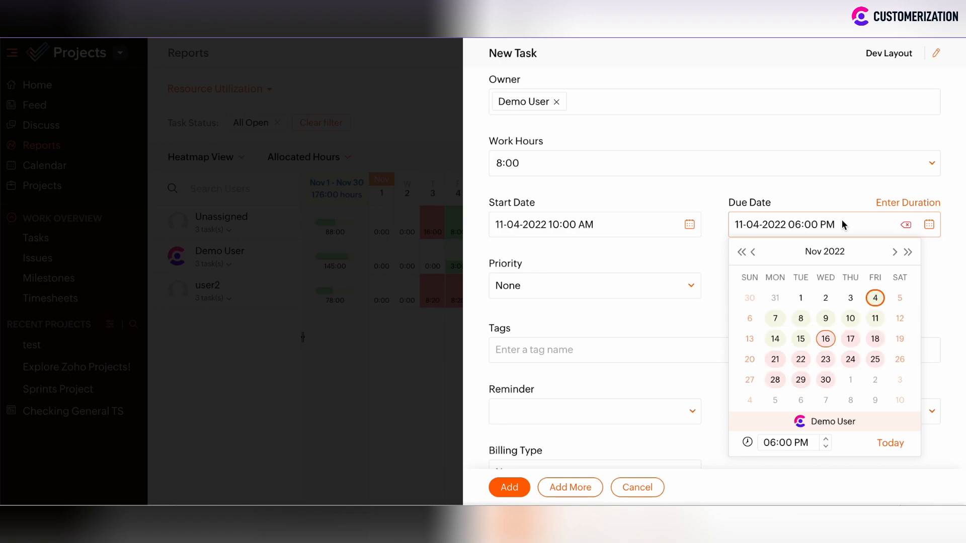
click(801, 339)
click(517, 153)
- Examine Demo User's existing work hours on the days from November 4 in the start date calendar
click(549, 222)
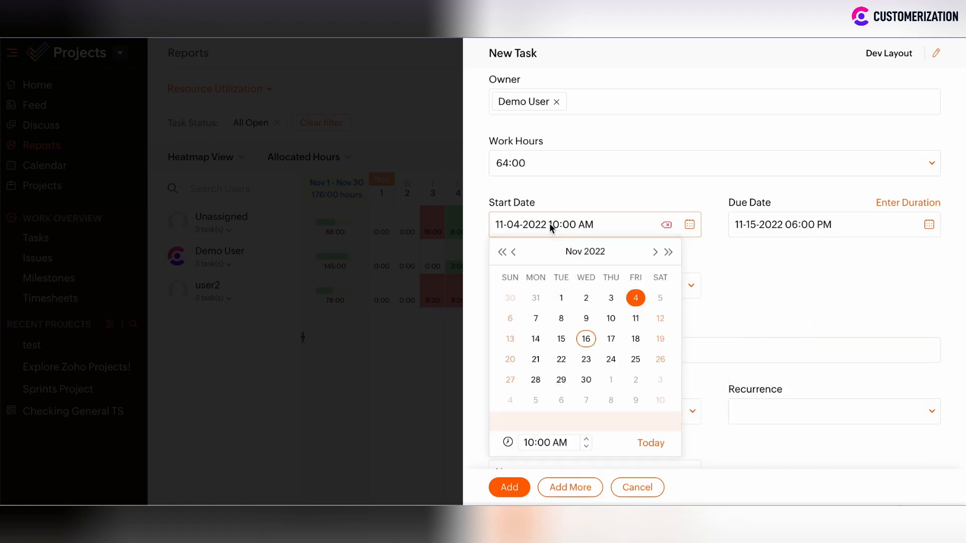
mouse_move(637, 302)
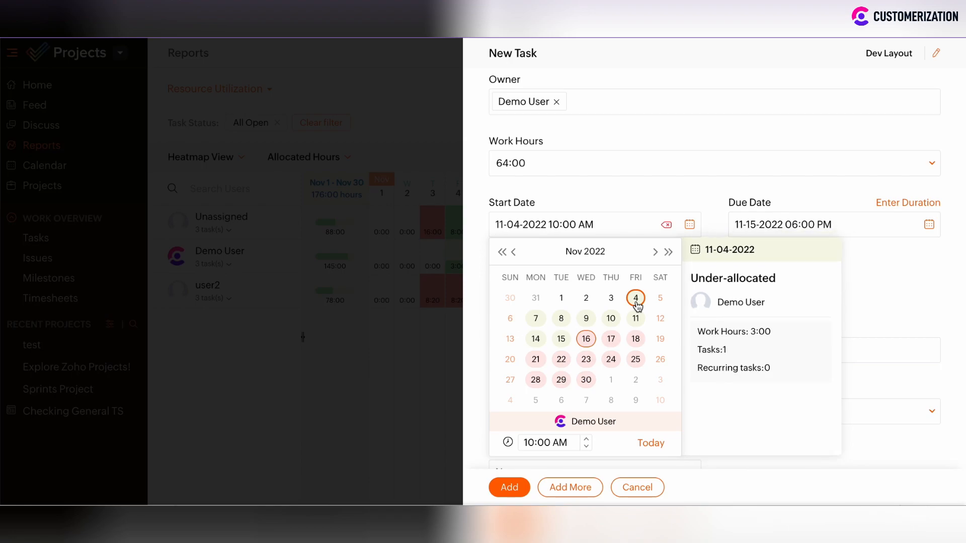
mouse_move(587, 322)
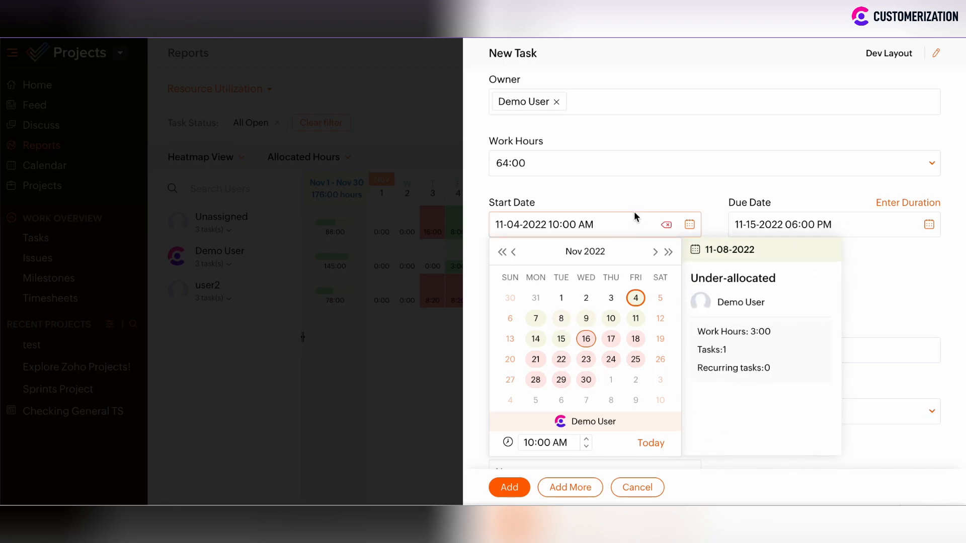
click(644, 190)
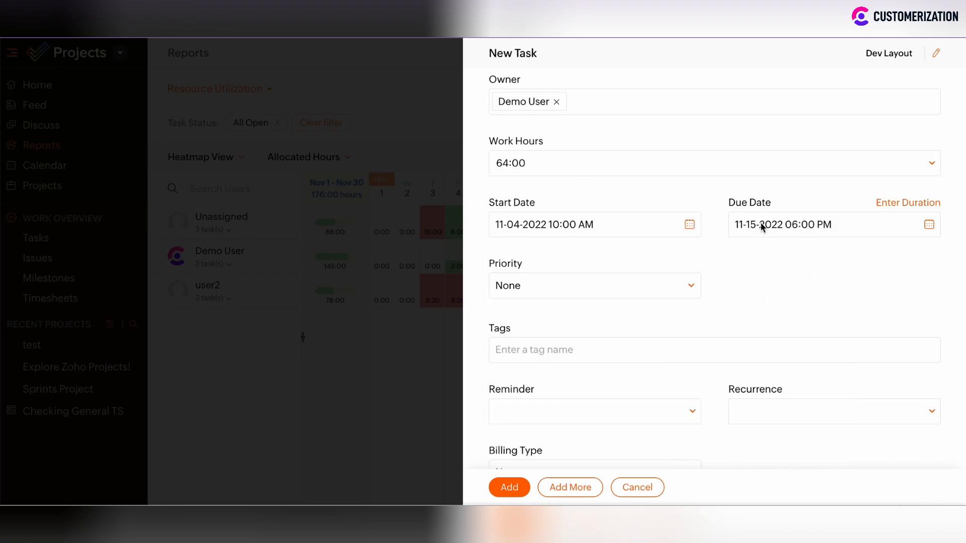
- Set Demo User's standard work hours on the task to 5 hours per day and add the task
click(580, 164)
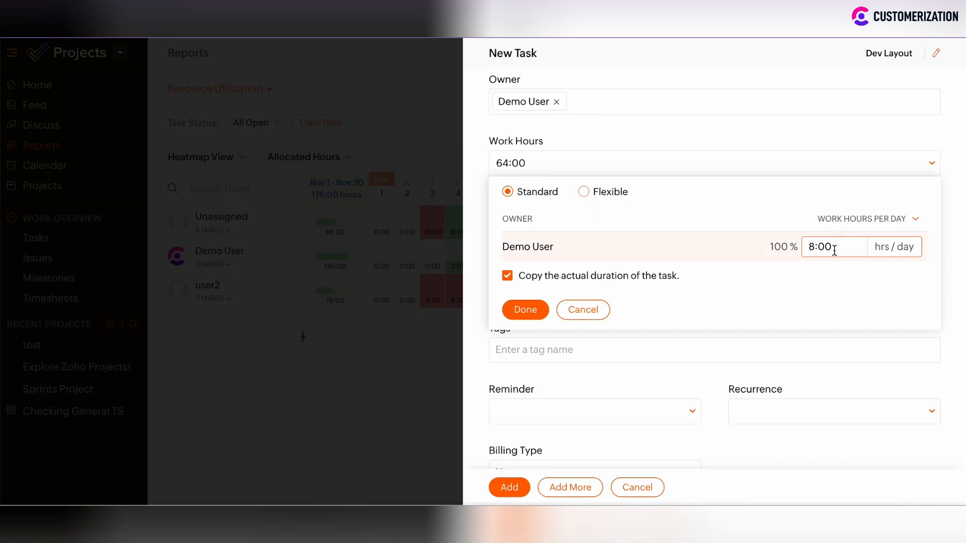
drag(844, 247, 809, 247)
text(5)
click(839, 320)
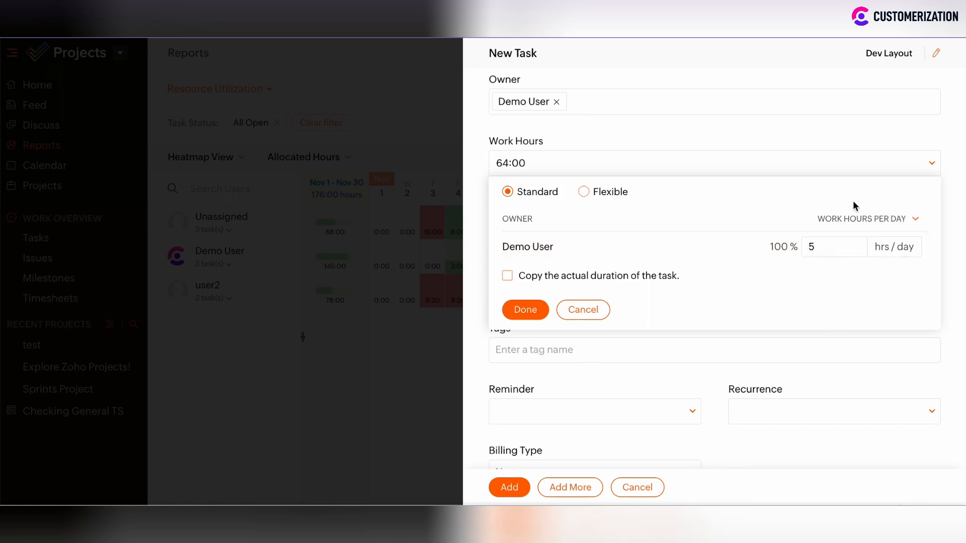
click(856, 218)
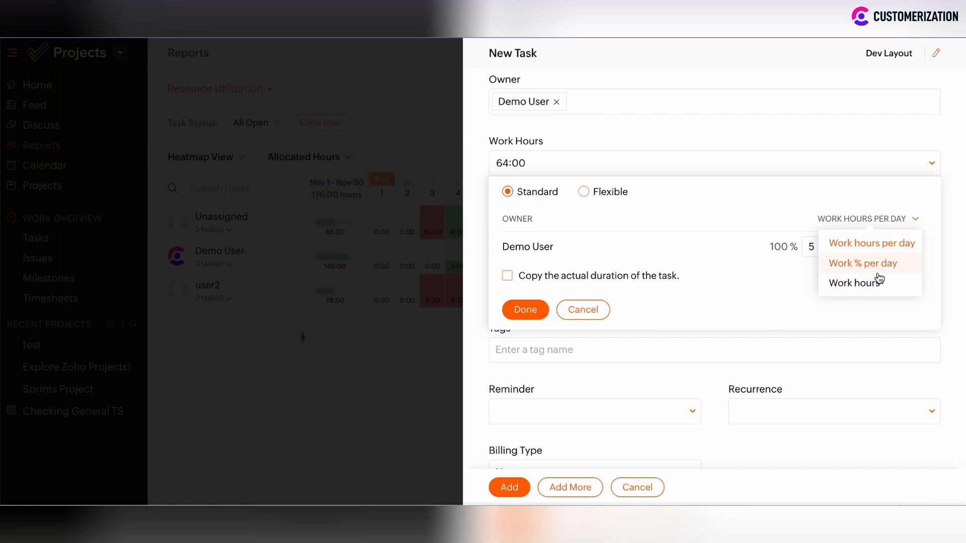
click(815, 293)
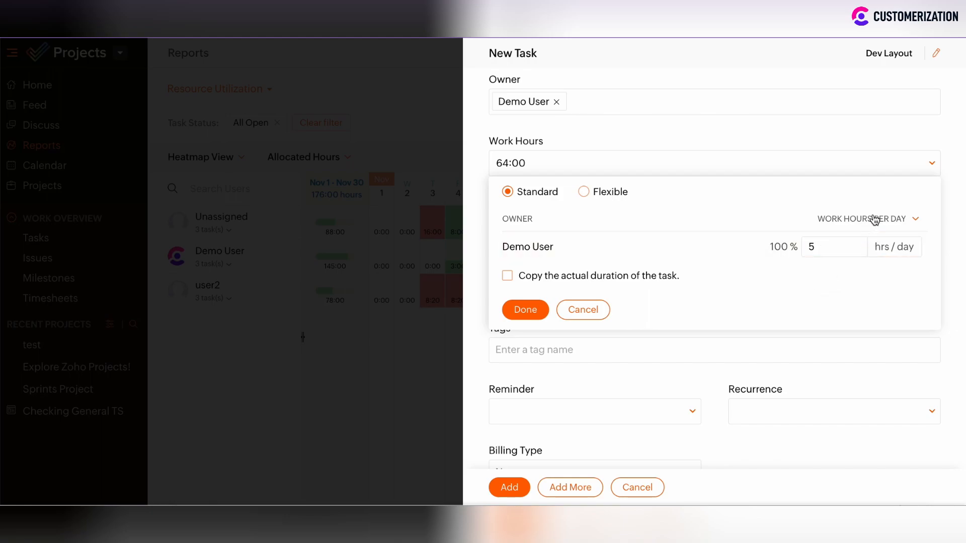
click(534, 311)
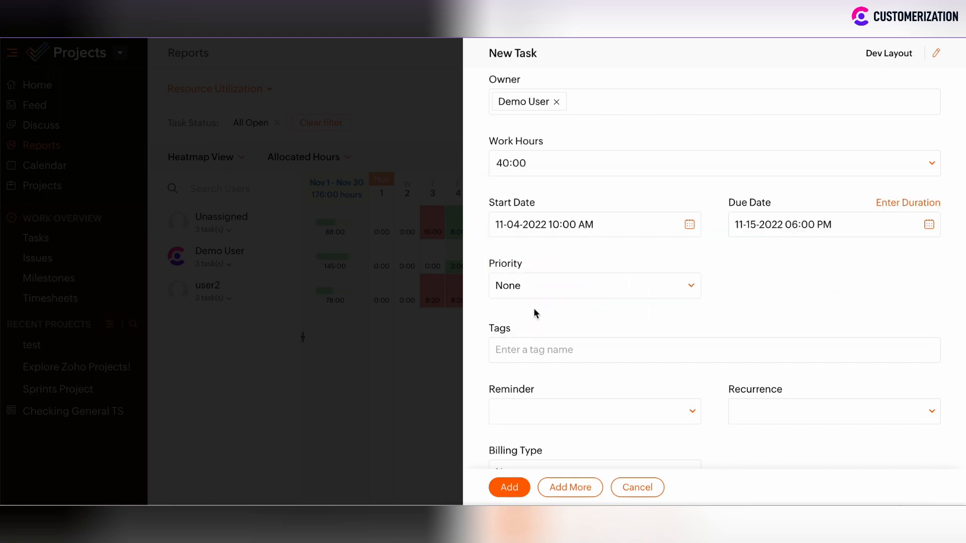
scroll(548, 313, down, 1)
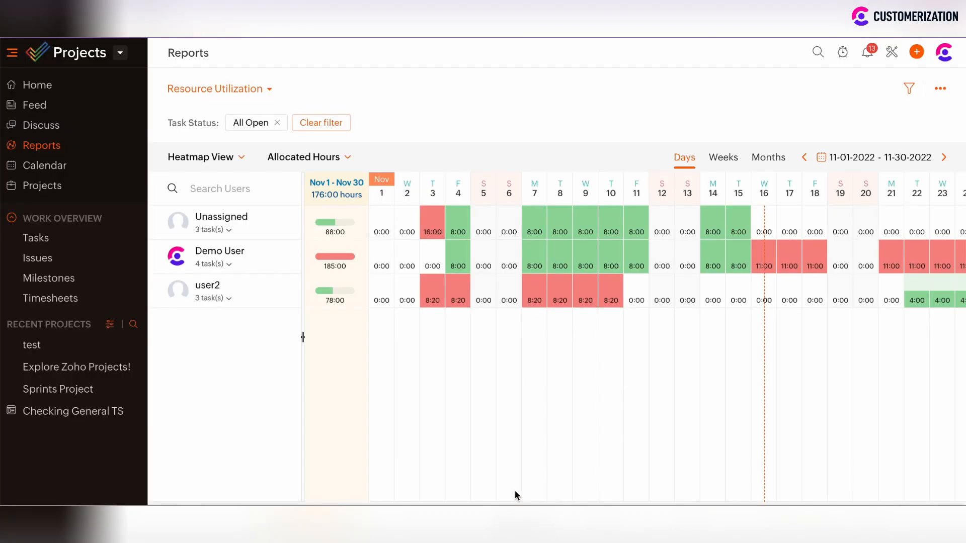
- Examine Demo User's updated daily allocation in the heatmap and expand the user's tasks by project
mouse_move(461, 269)
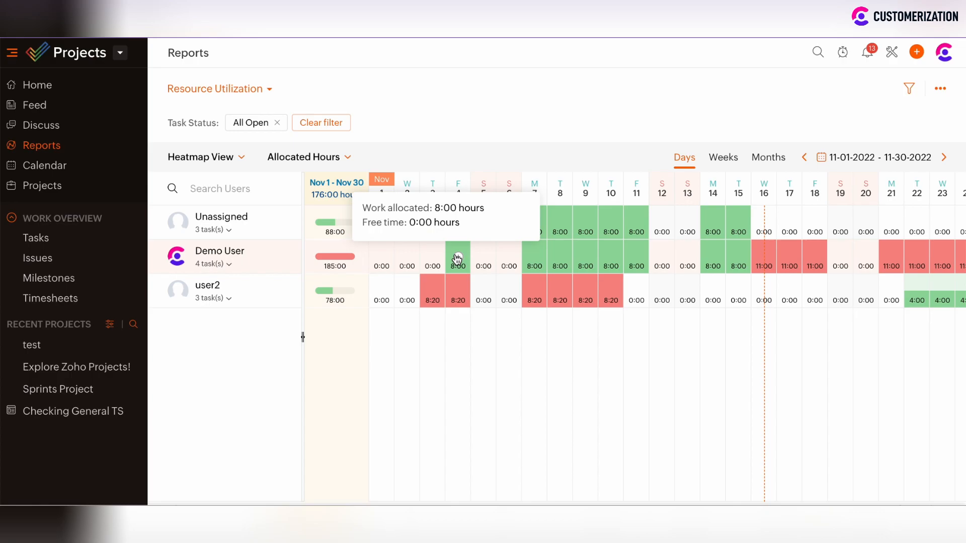
mouse_move(739, 266)
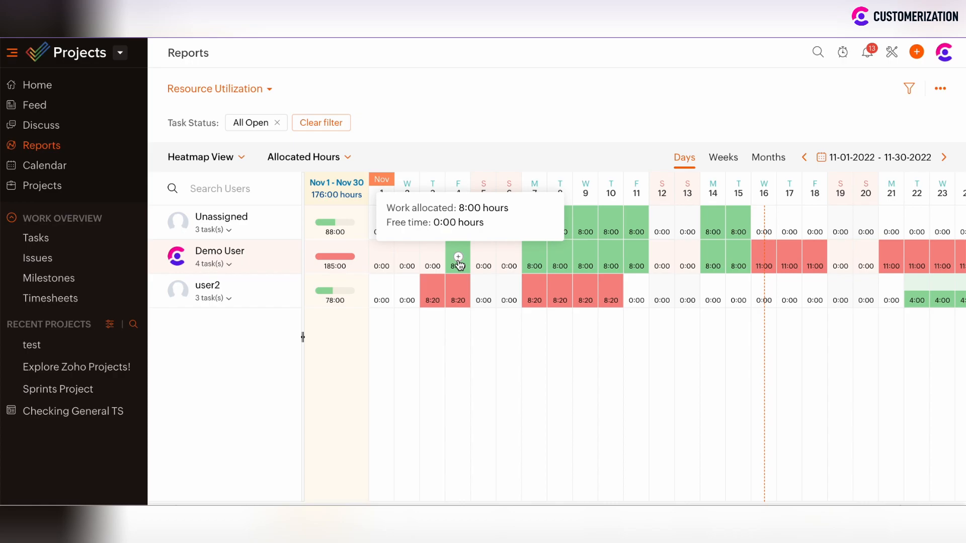
mouse_move(534, 265)
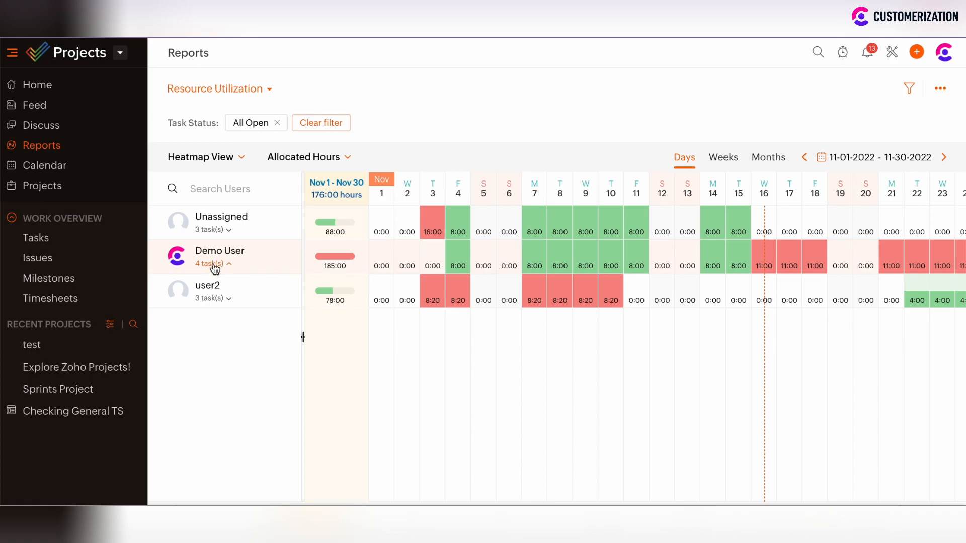
scroll(232, 402, down, 2)
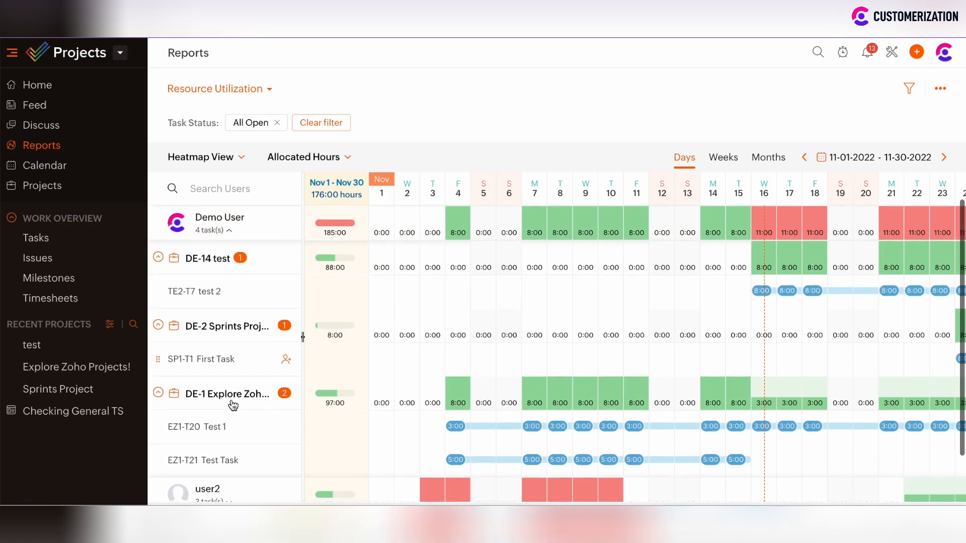
scroll(232, 402, down, 2)
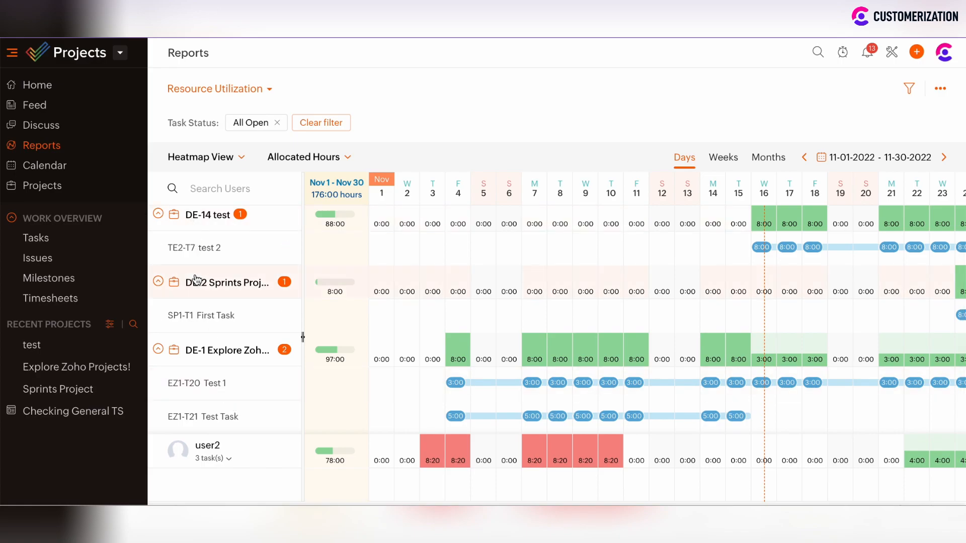
- Examine Demo User's allocated hours for each project and task in the November heatmap
scroll(202, 352, up, 3)
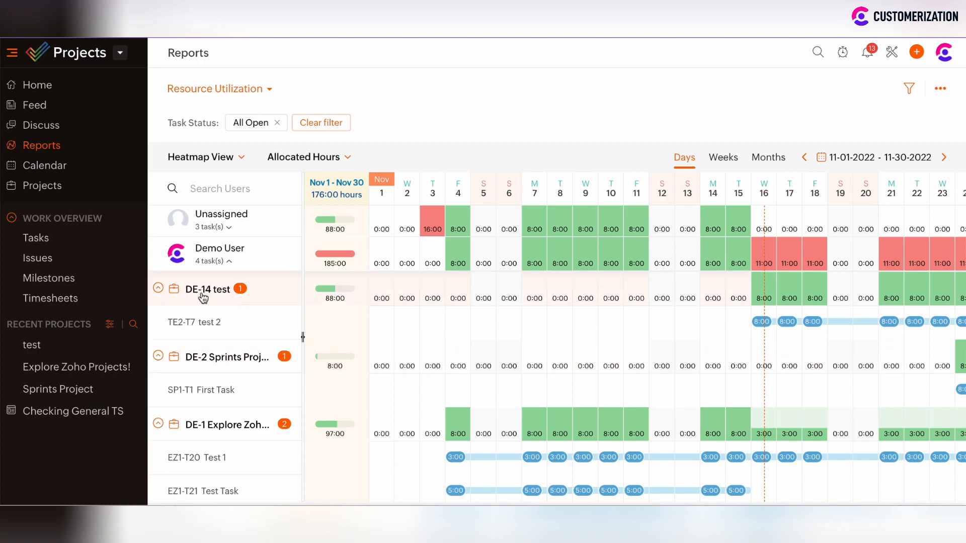
mouse_move(333, 298)
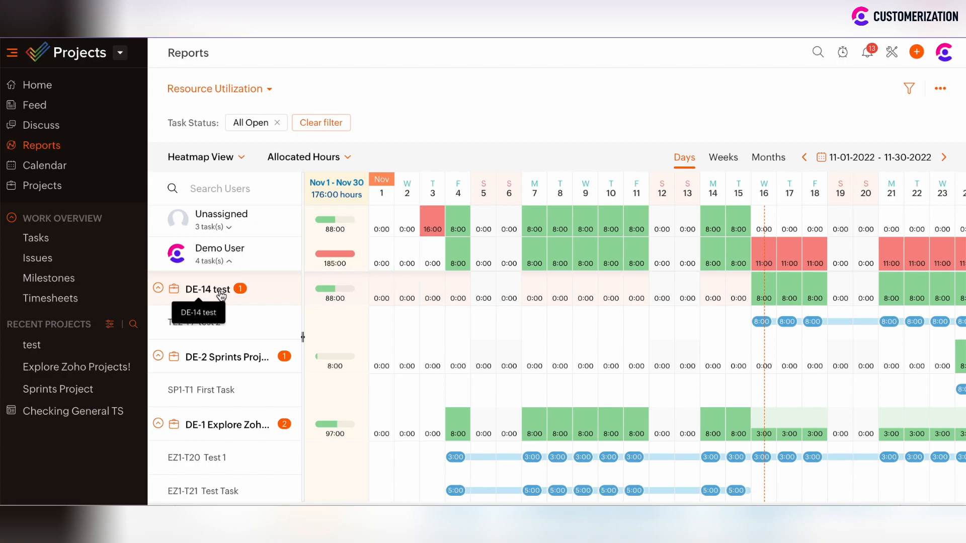
scroll(229, 347, down, 1)
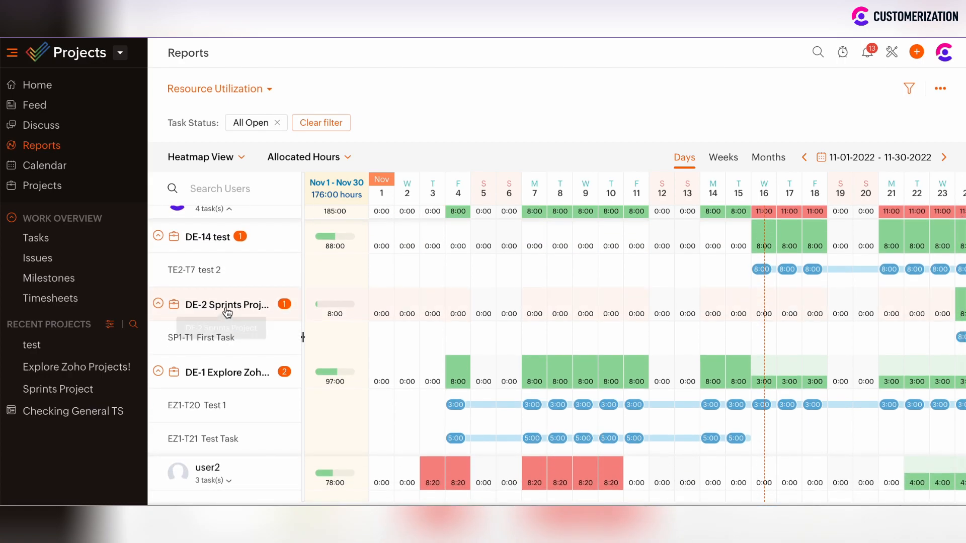
mouse_move(329, 316)
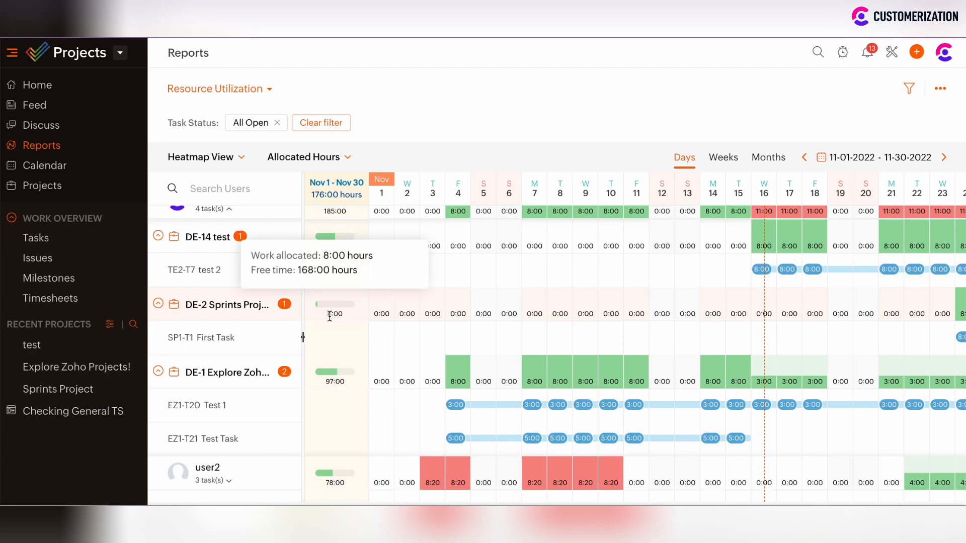
scroll(324, 315, down, 1)
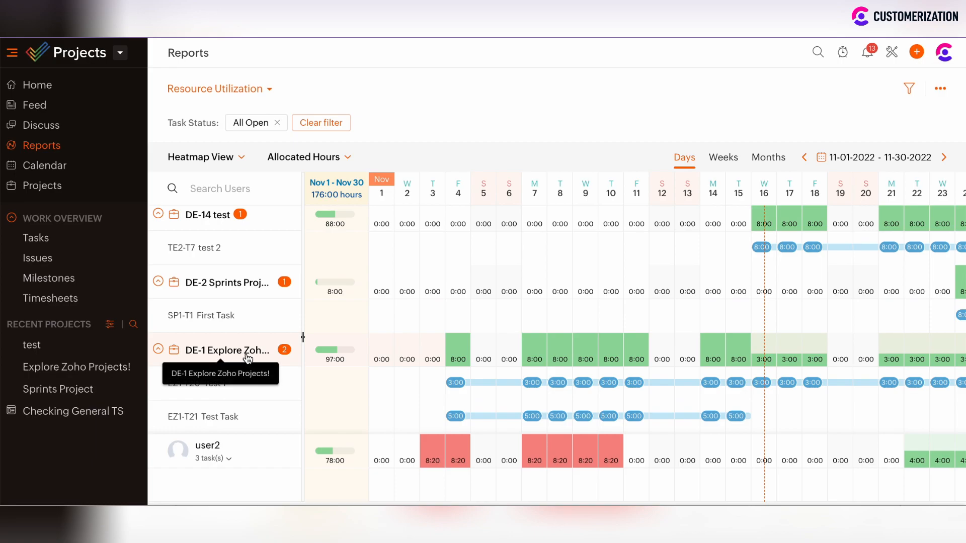
mouse_move(332, 360)
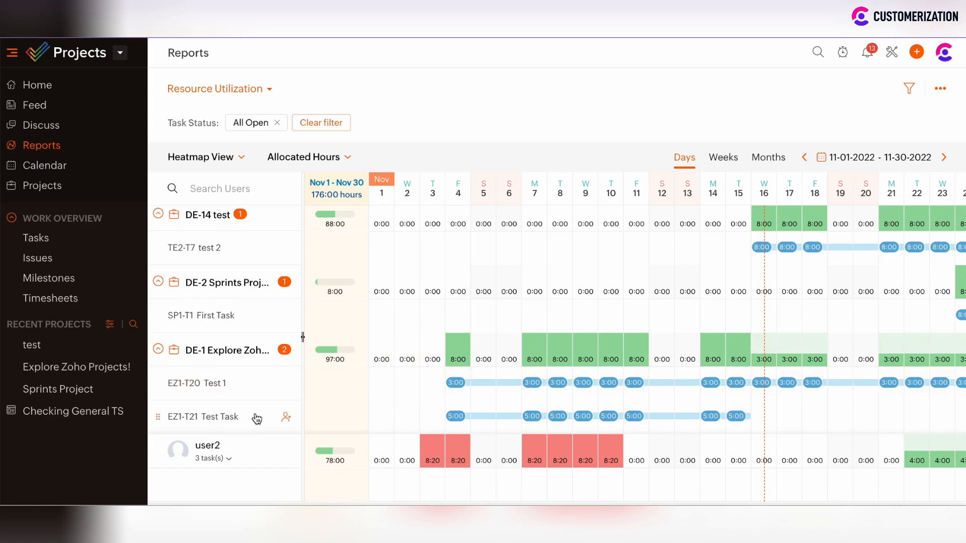
scroll(434, 405, right, 5)
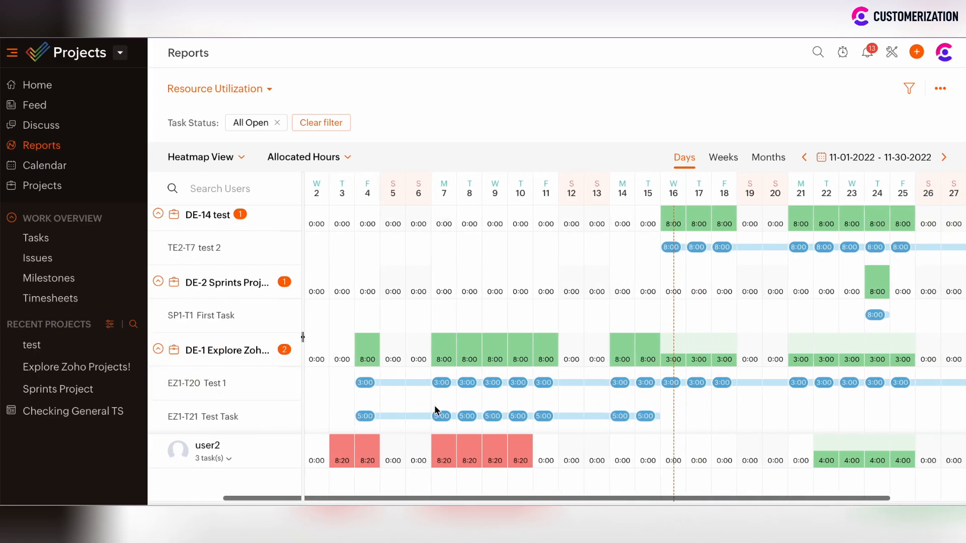
scroll(435, 408, left, 5)
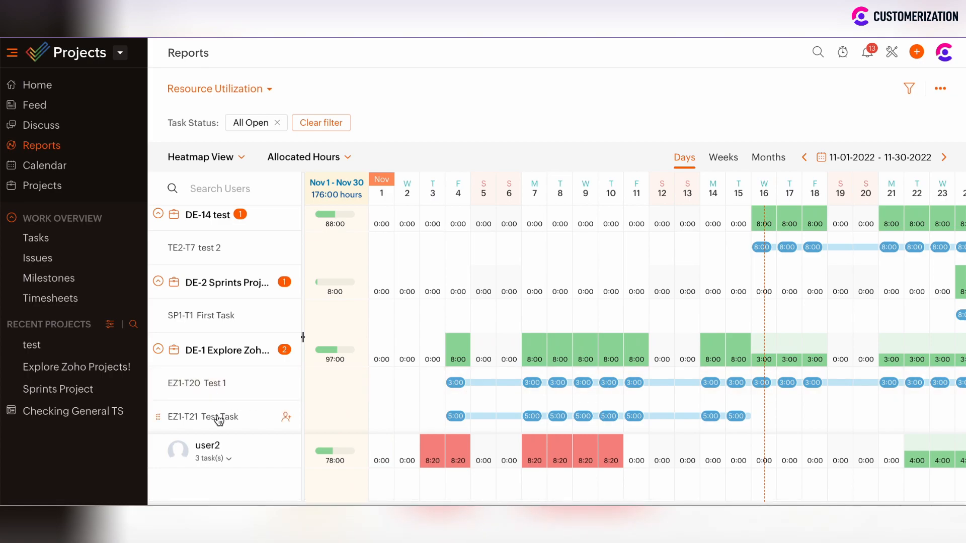
mouse_move(218, 421)
scroll(521, 388, right, 1)
scroll(521, 387, up, 2)
scroll(521, 385, up, 1)
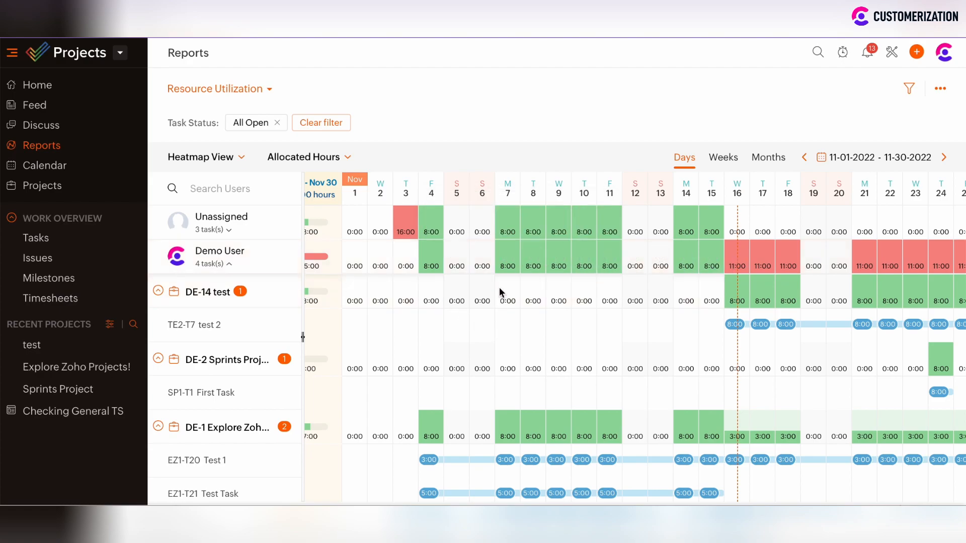
- Compare Demo User's and user2's daily allocated and free hours from November 16 to 30
scroll(637, 302, right, 5)
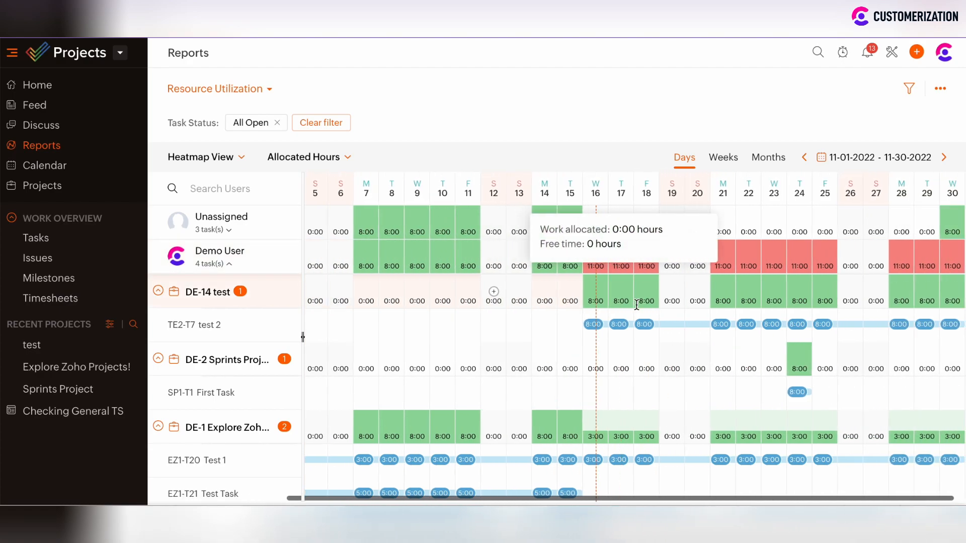
mouse_move(593, 258)
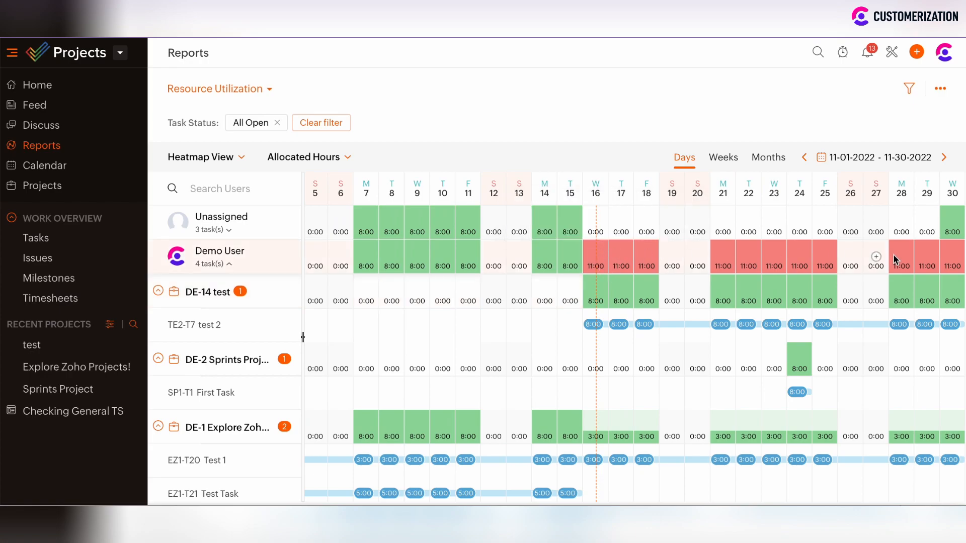
mouse_move(724, 260)
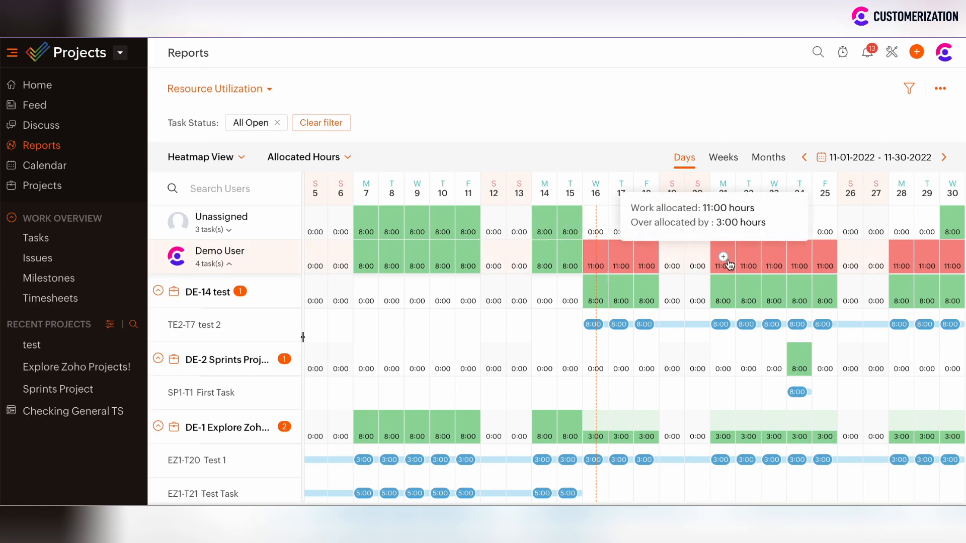
scroll(620, 330, down, 3)
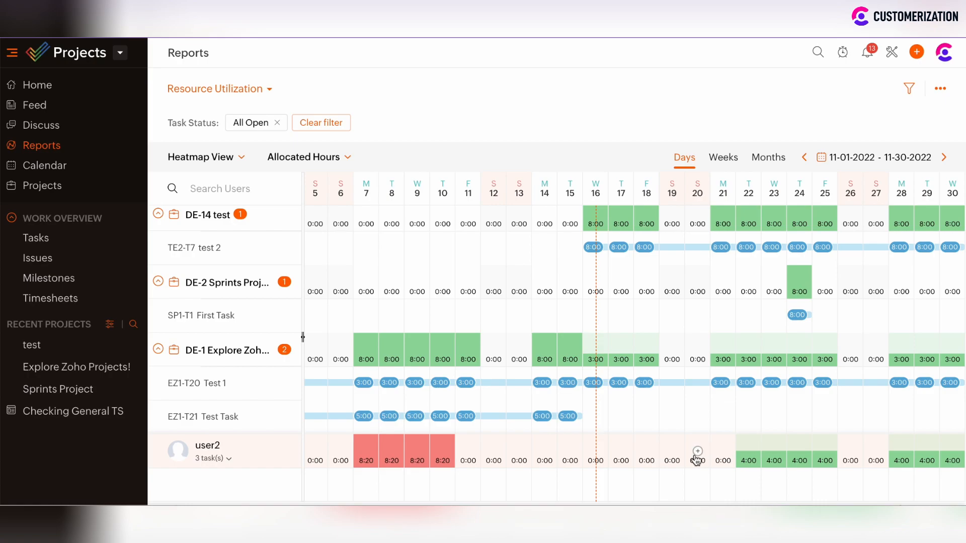
mouse_move(617, 457)
mouse_move(956, 447)
scroll(775, 330, up, 2)
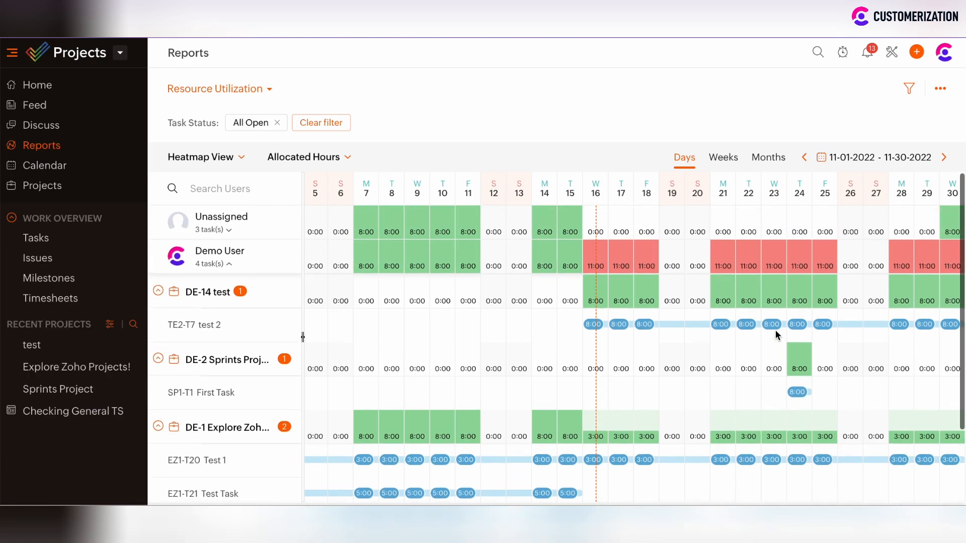
mouse_move(674, 324)
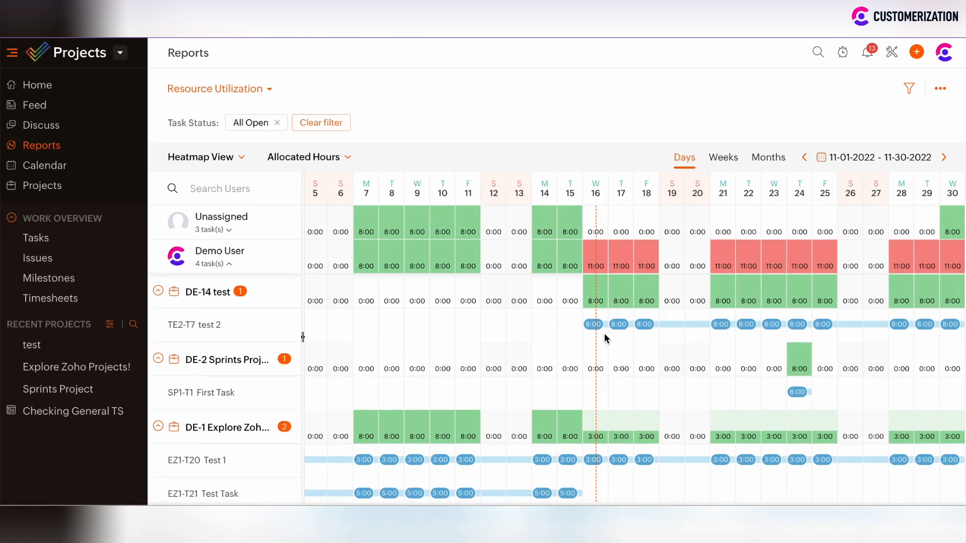
scroll(215, 459, down, 2)
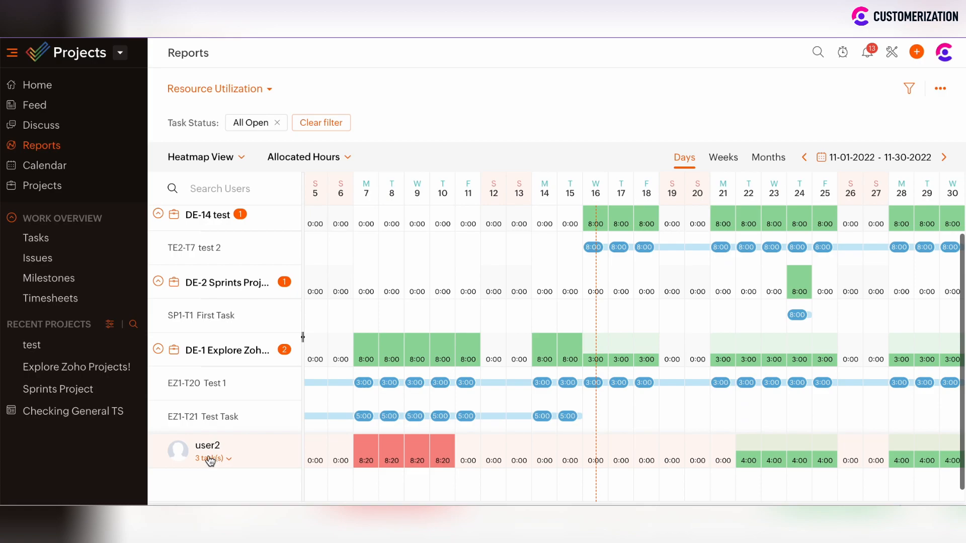
scroll(470, 346, up, 2)
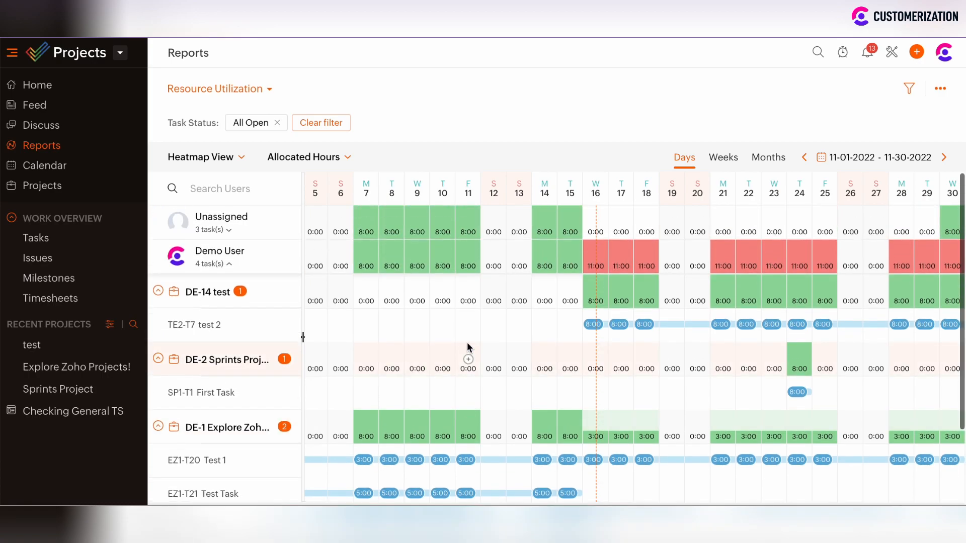
- Reassign task TE2-T7 test 2 in the DE-14 test project from Demo User to user2
click(597, 324)
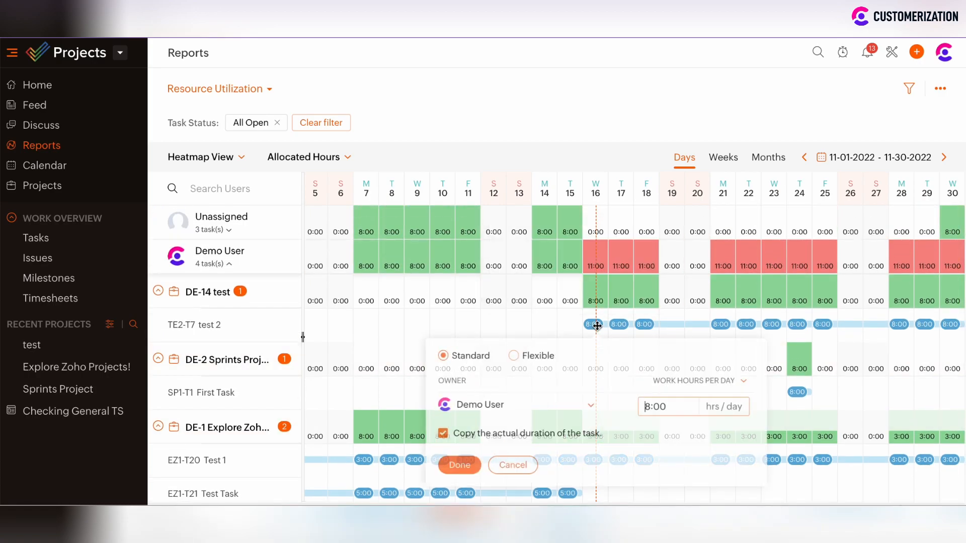
click(502, 476)
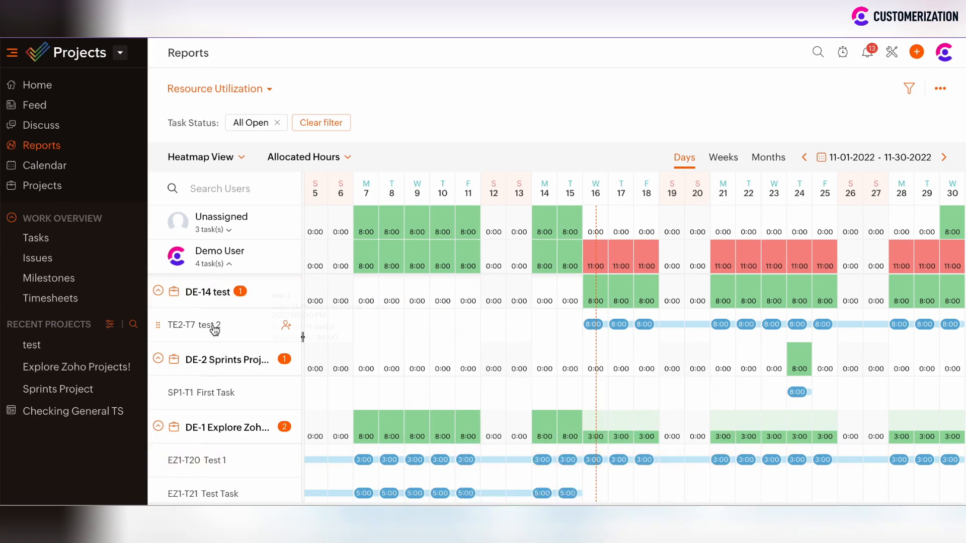
mouse_move(215, 330)
click(287, 330)
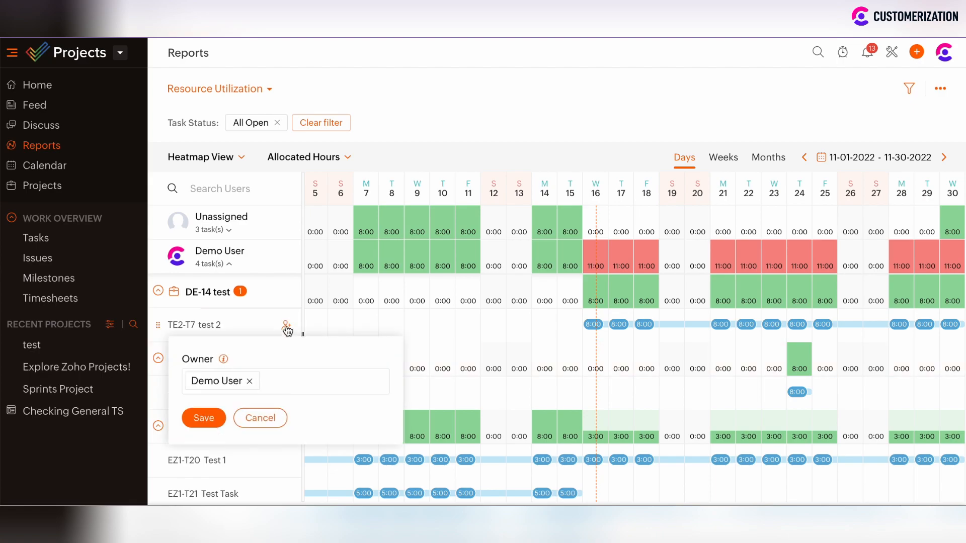
click(250, 382)
click(207, 383)
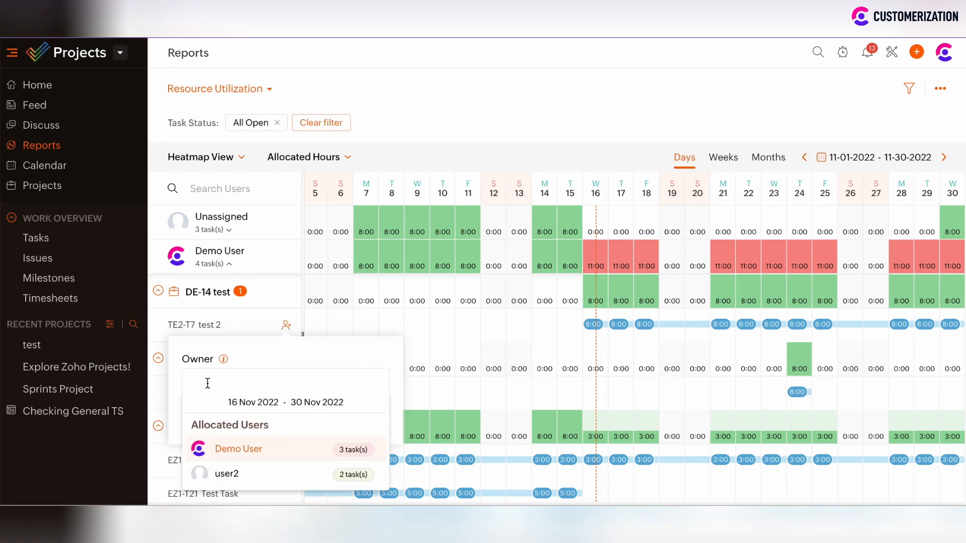
click(246, 472)
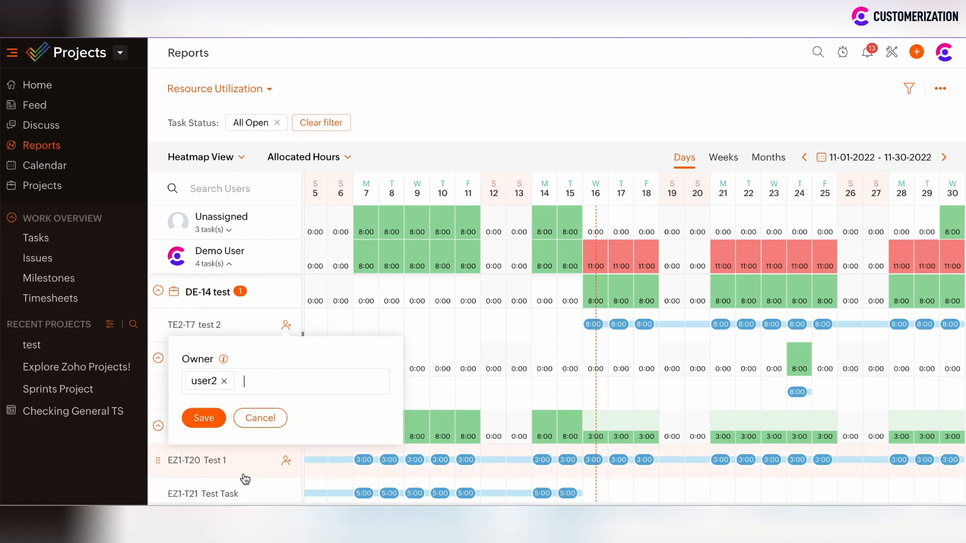
click(212, 418)
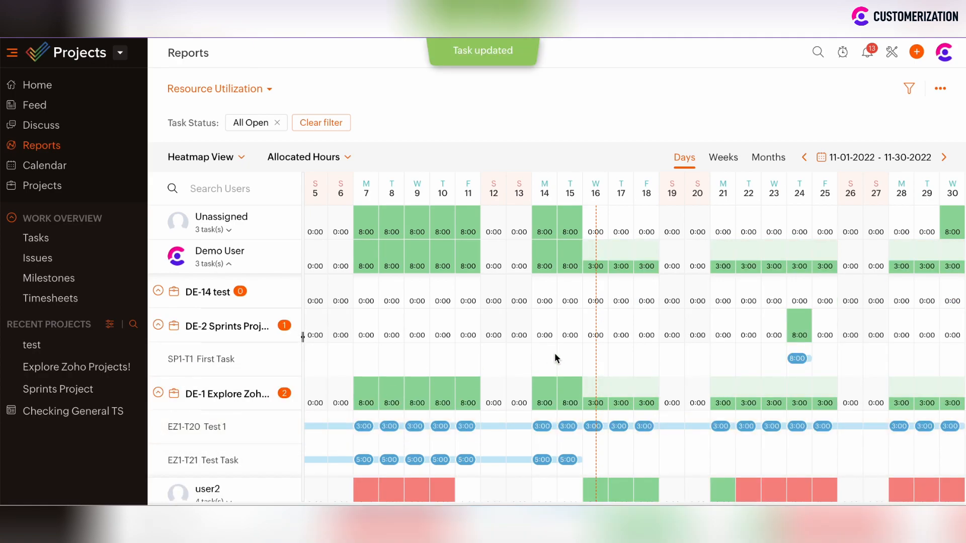
- Collapse Demo User's task list and examine both users' daily allocations after the reassignment
scroll(557, 354, down, 2)
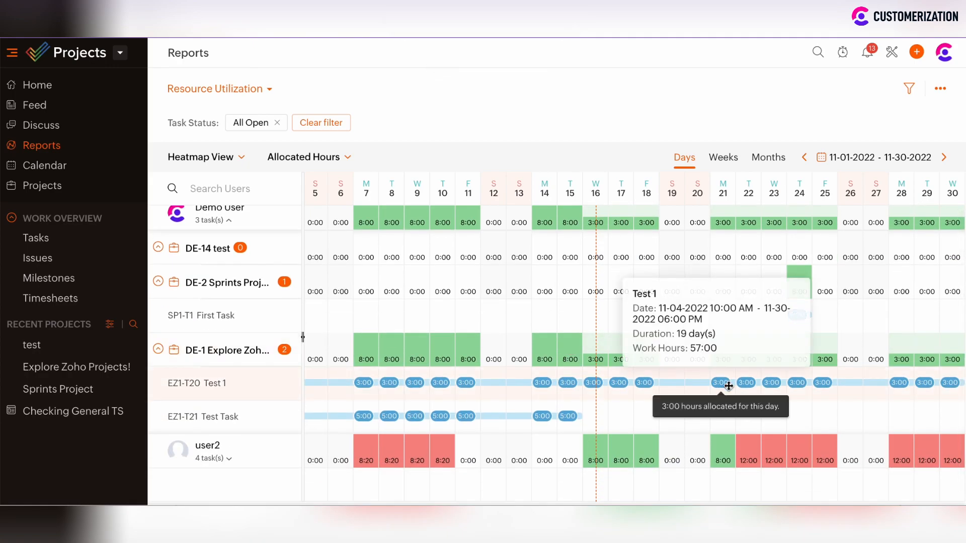
scroll(181, 247, up, 2)
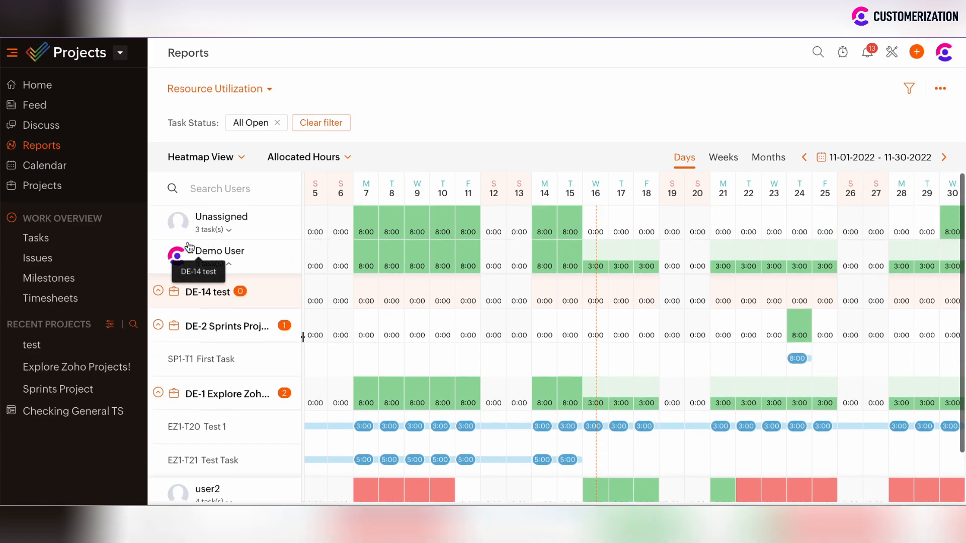
click(220, 247)
mouse_move(590, 306)
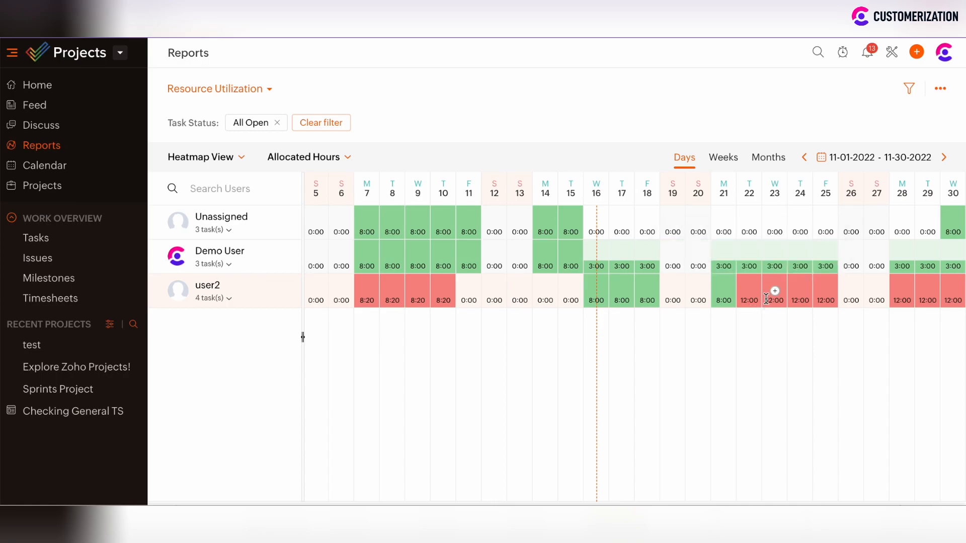
mouse_move(759, 301)
- Expand user2's tasks by project and reassign task TE2-T6 Operations from user2 to Demo User
click(210, 298)
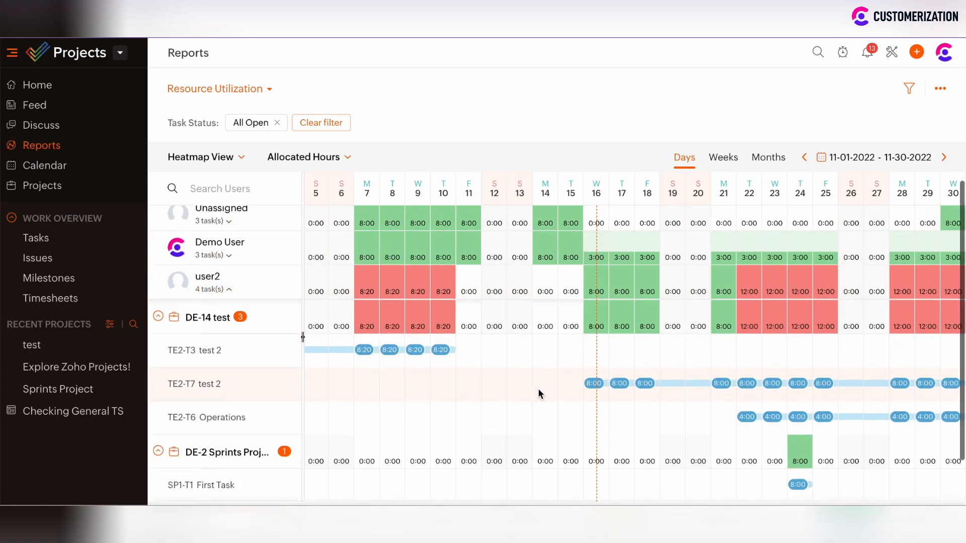
scroll(538, 389, down, 2)
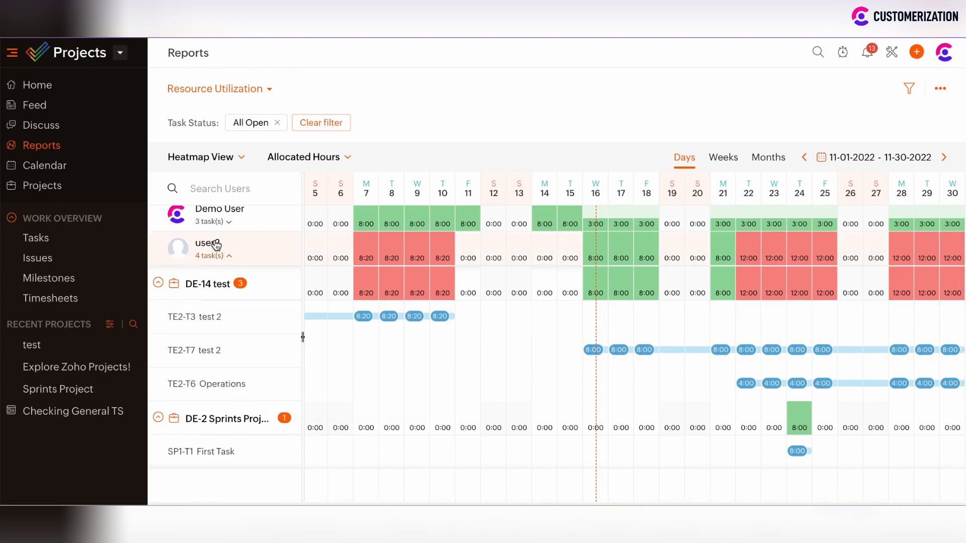
mouse_move(211, 392)
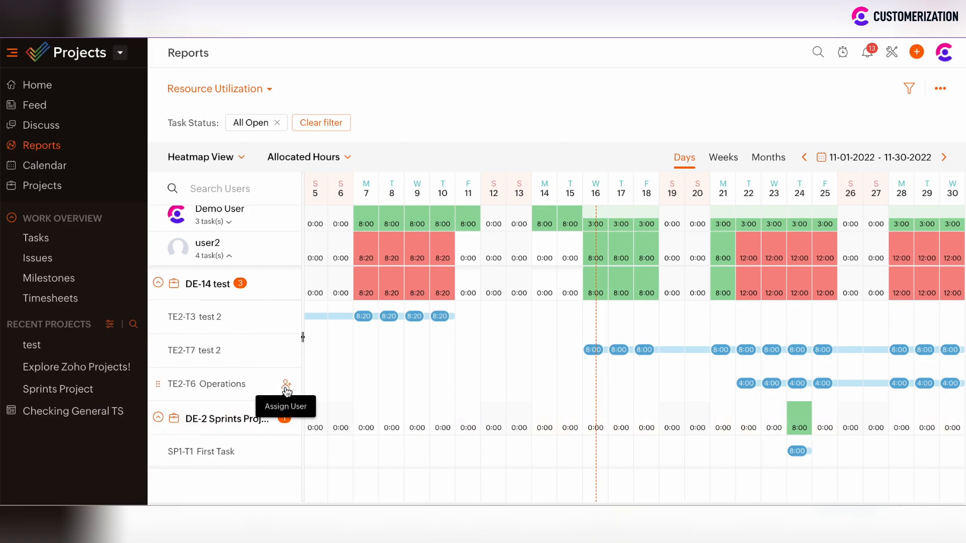
scroll(585, 337, up, 1)
scroll(585, 337, down, 1)
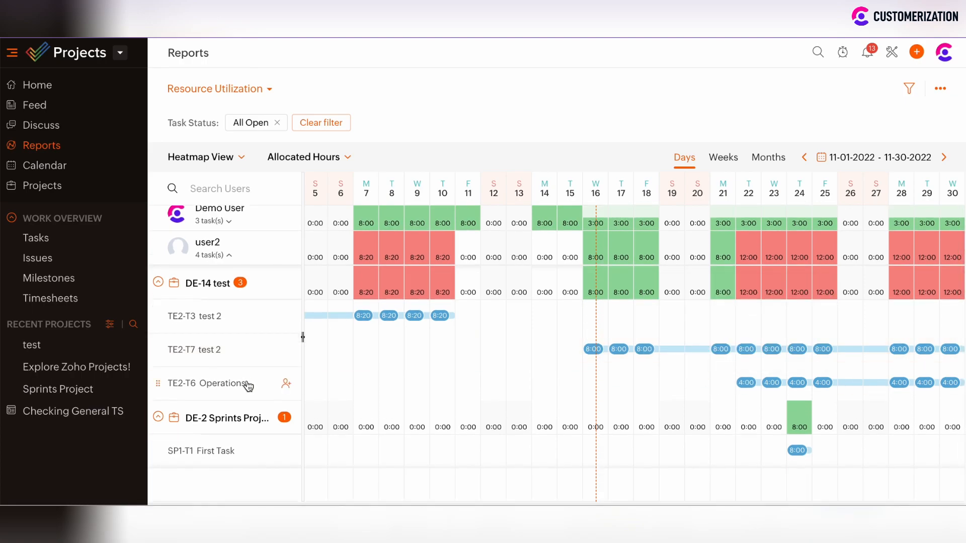
click(286, 385)
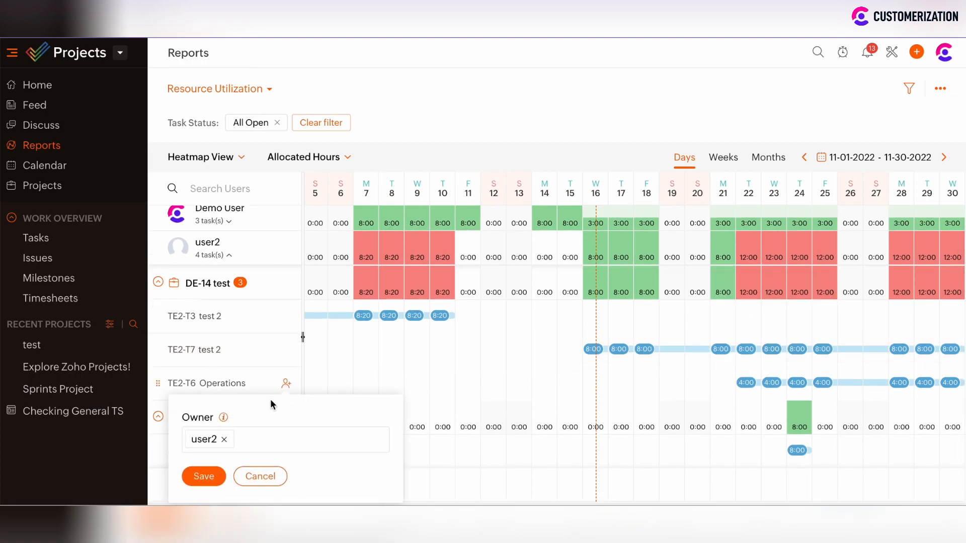
click(225, 442)
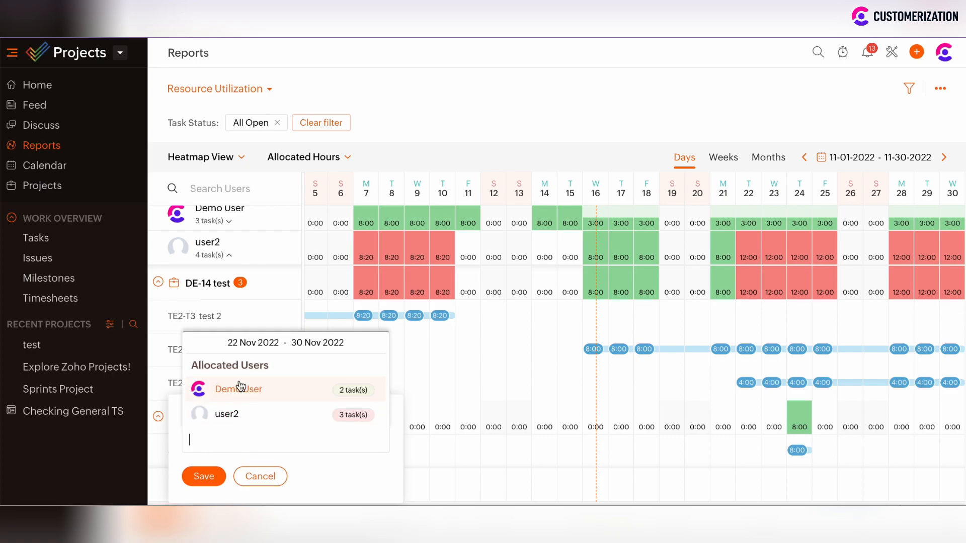
click(241, 387)
click(204, 474)
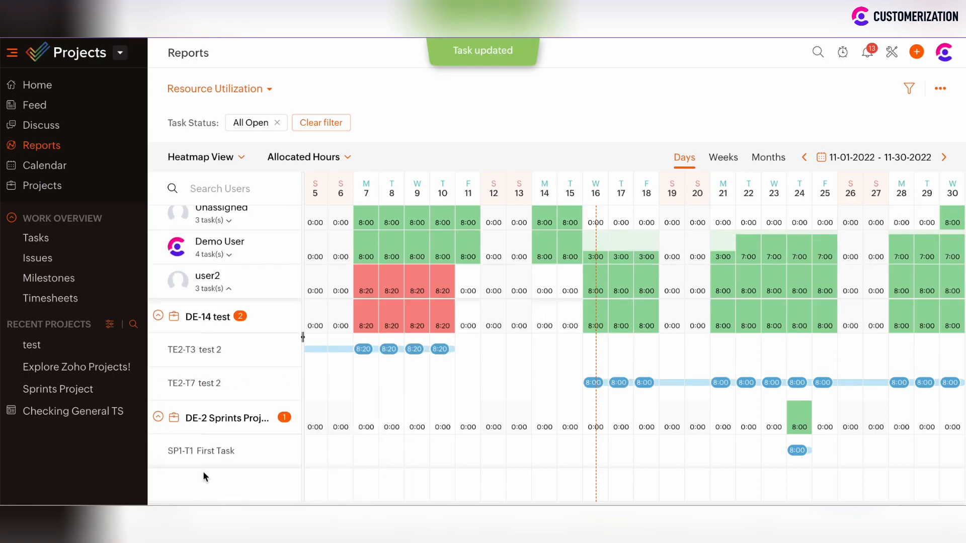
- Collapse user2's task list and examine the rebalanced daily allocations of Demo User and user2
scroll(382, 358, up, 1)
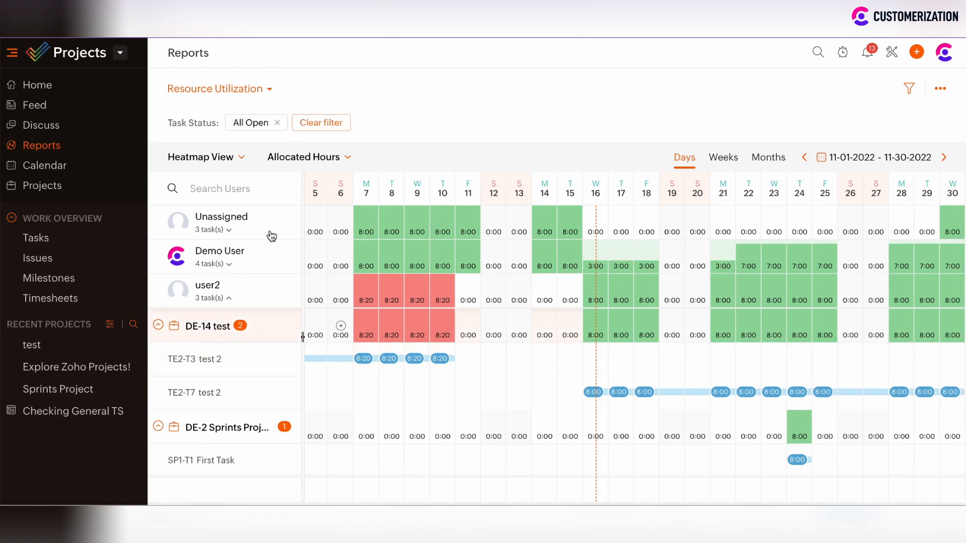
click(210, 298)
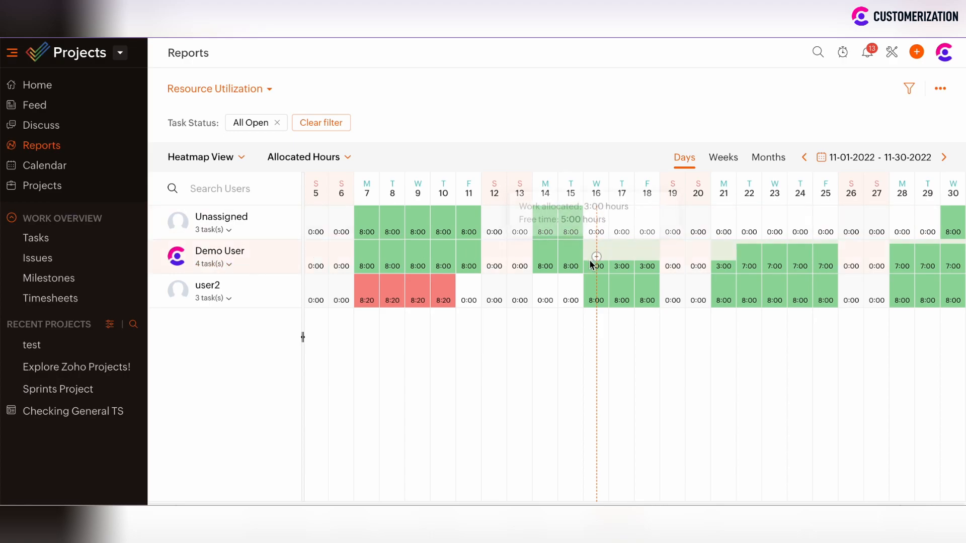
mouse_move(877, 267)
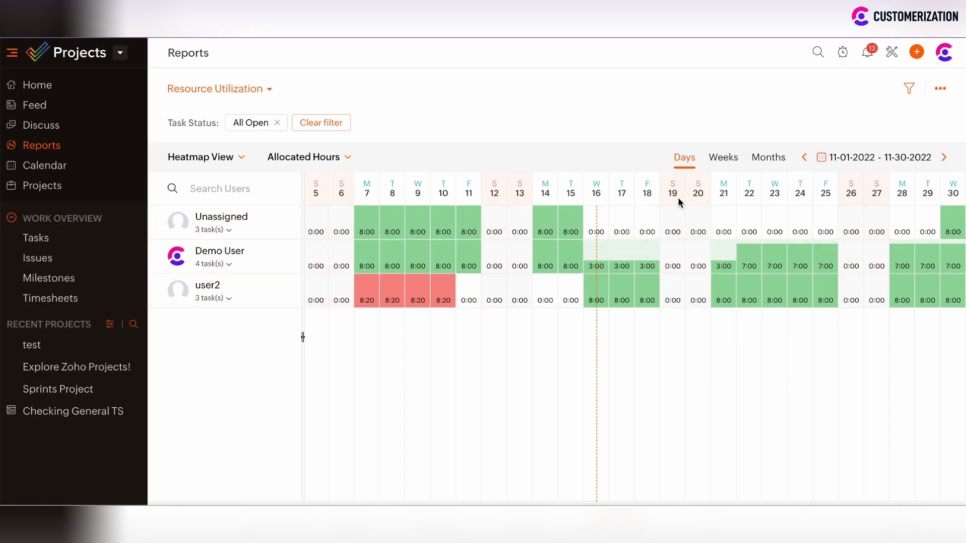
mouse_move(666, 273)
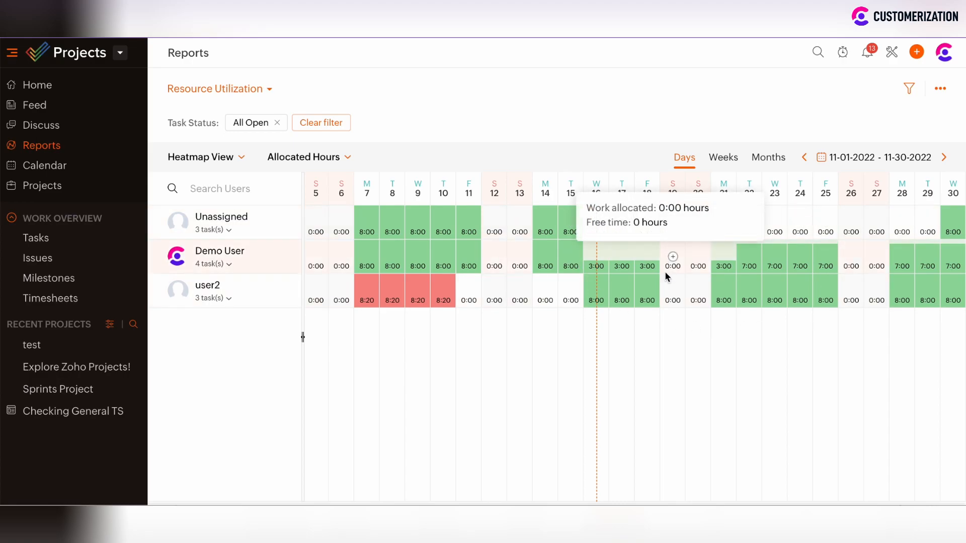